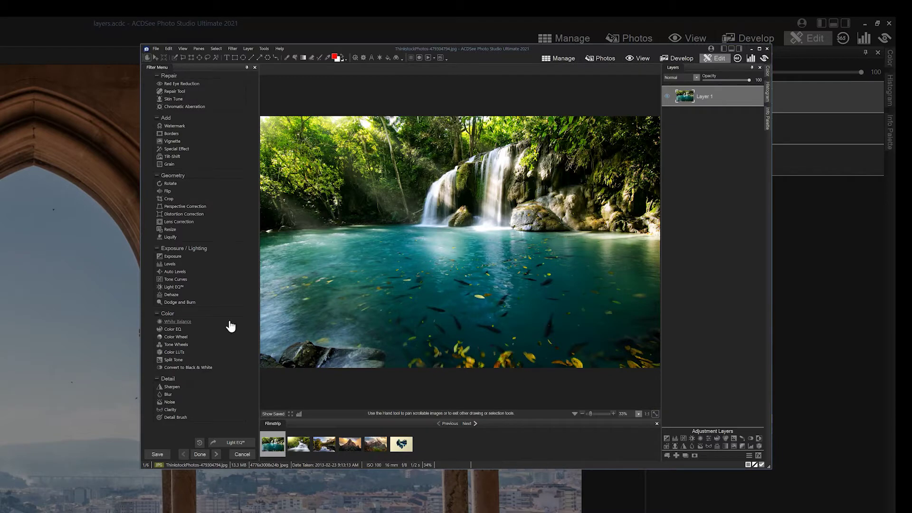
# Apply a Color EQ edit to the waterfall photo, setting the cyan hue to -100 and adjusting the blue hue
pyautogui.click(174, 329)
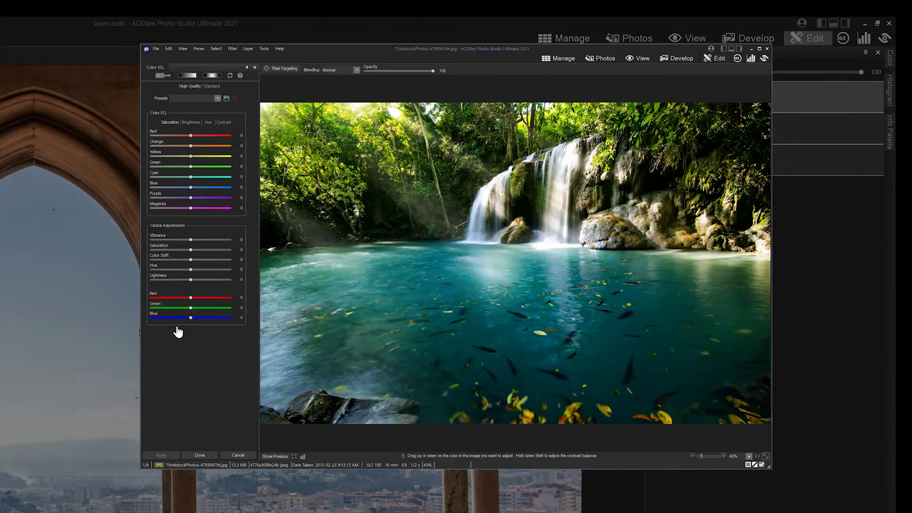
pyautogui.click(208, 122)
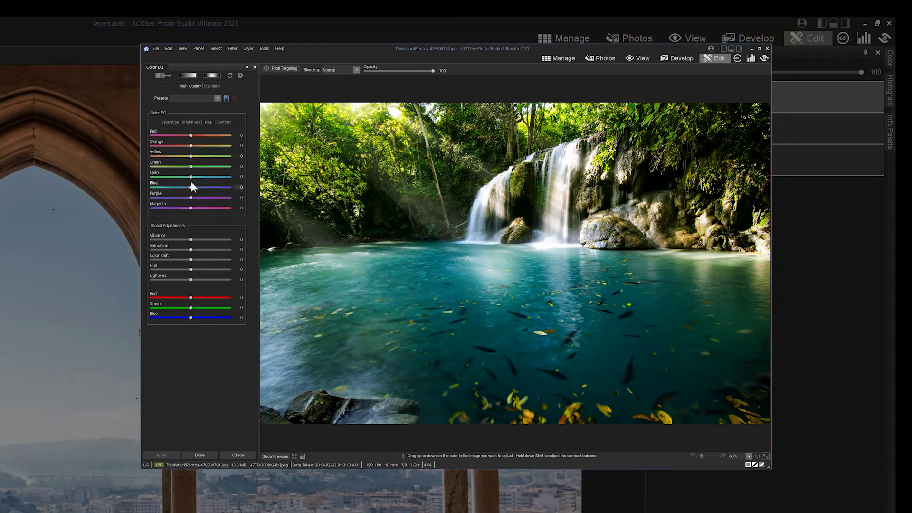
pyautogui.moveTo(190, 176); pyautogui.dragTo(166, 177)
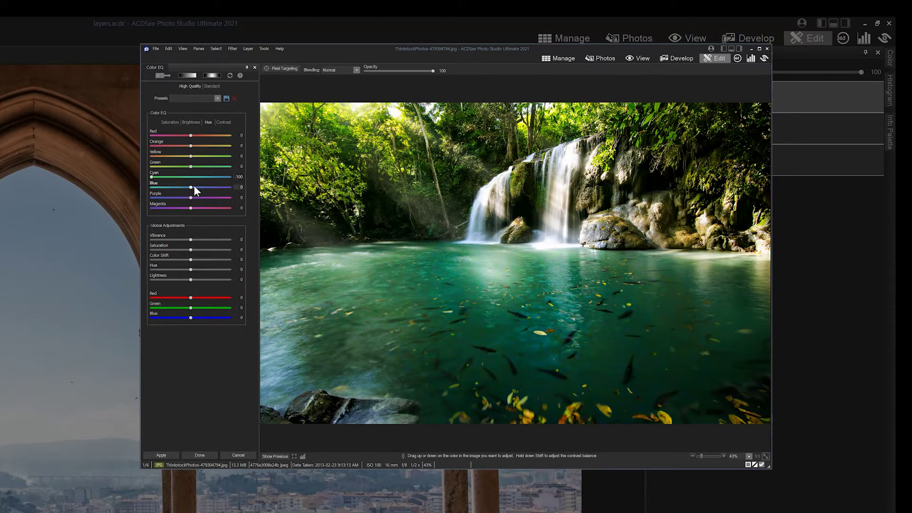
pyautogui.moveTo(187, 188); pyautogui.dragTo(186, 187)
pyautogui.click(206, 453)
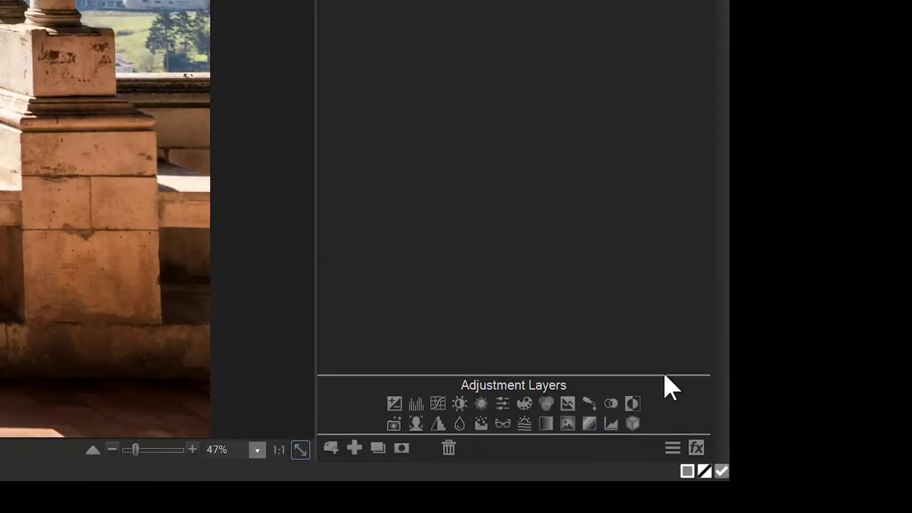
# Add a Curves adjustment layer above the topmost image layer of the layered arches document
pyautogui.click(672, 448)
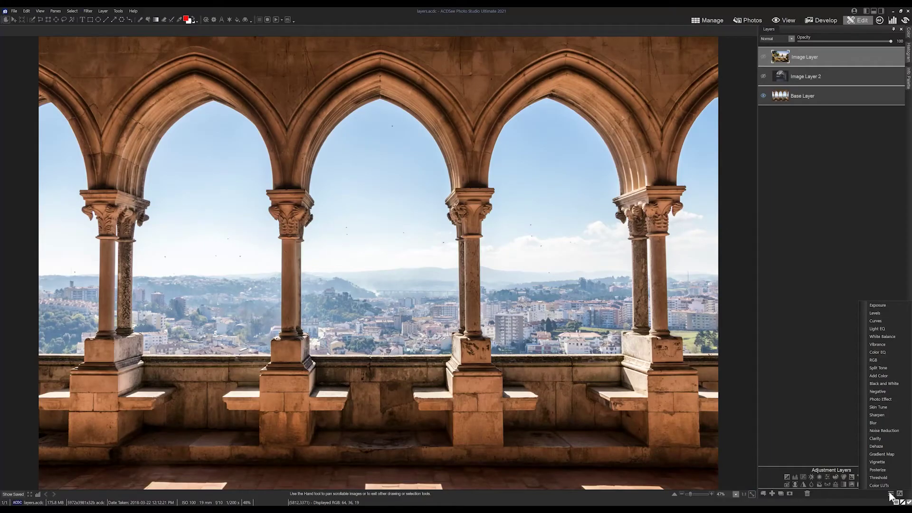
pyautogui.click(807, 392)
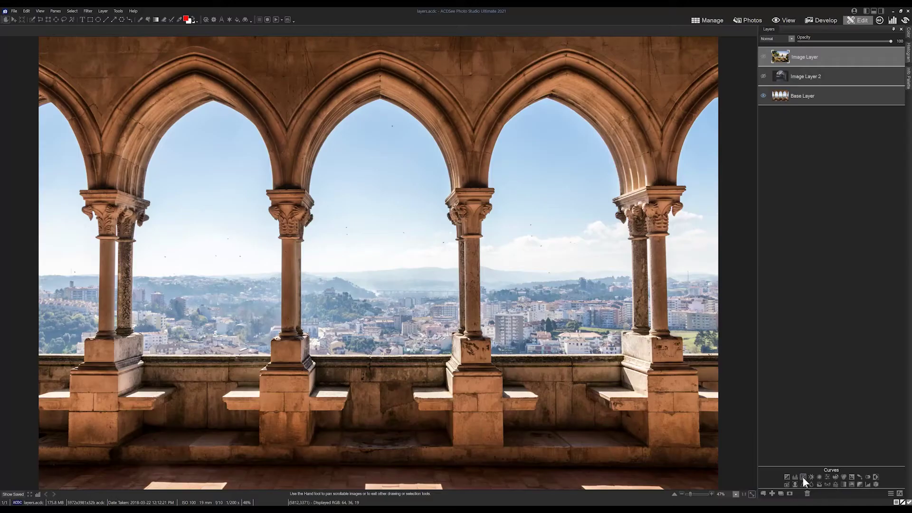
pyautogui.click(427, 346)
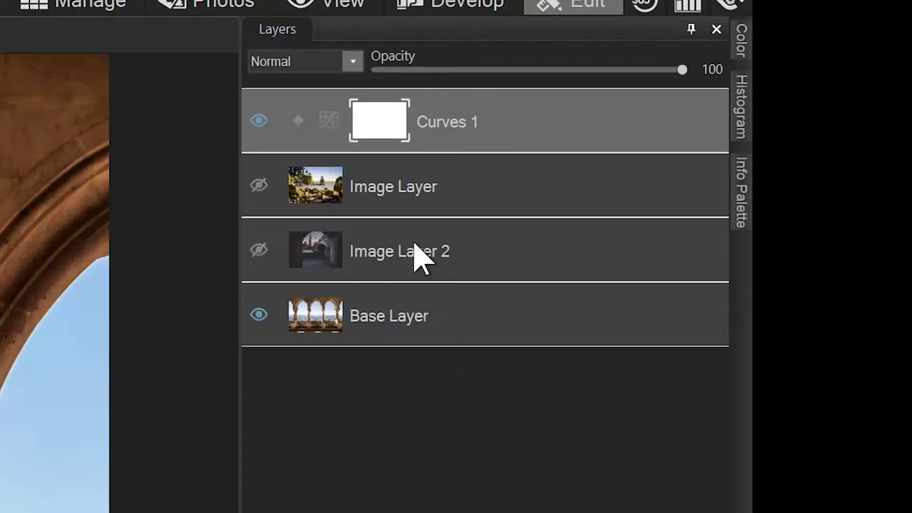
# Try a second Curves adjustment layer directly above Image Layer 2 and delete it
pyautogui.click(808, 93)
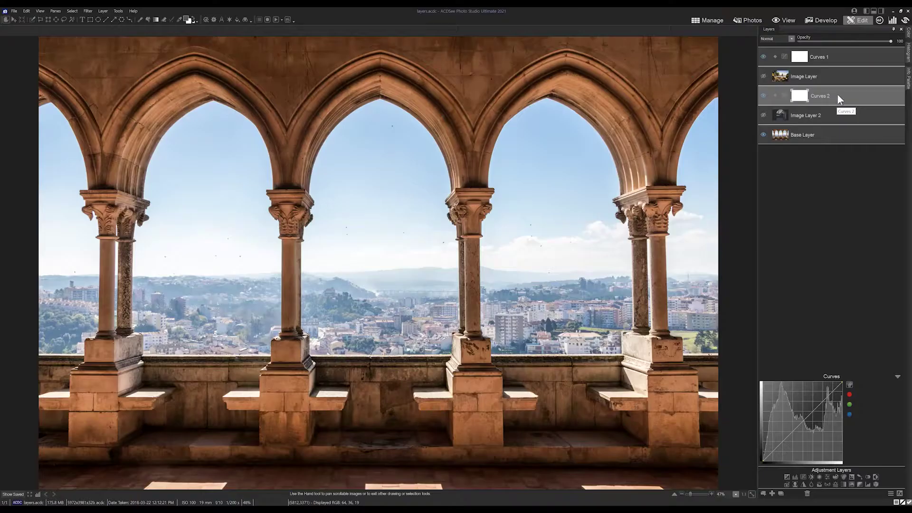
pyautogui.click(897, 376)
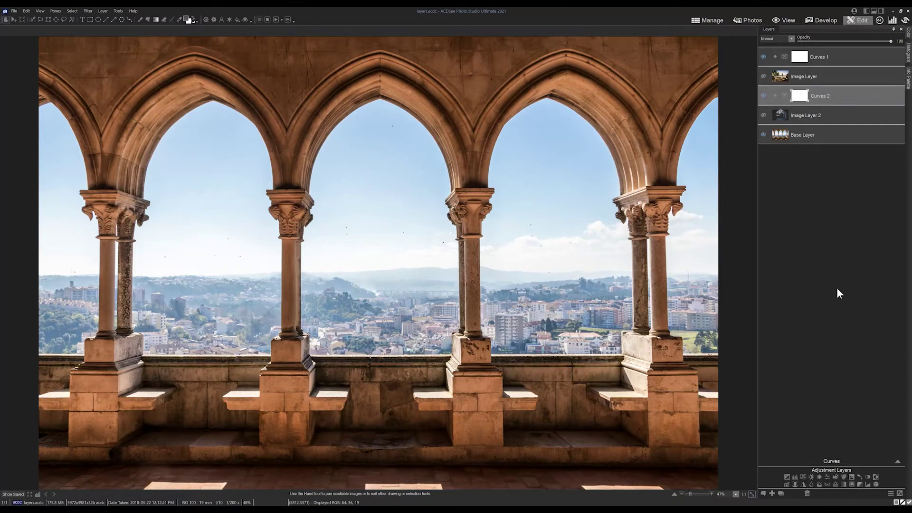
pyautogui.click(807, 493)
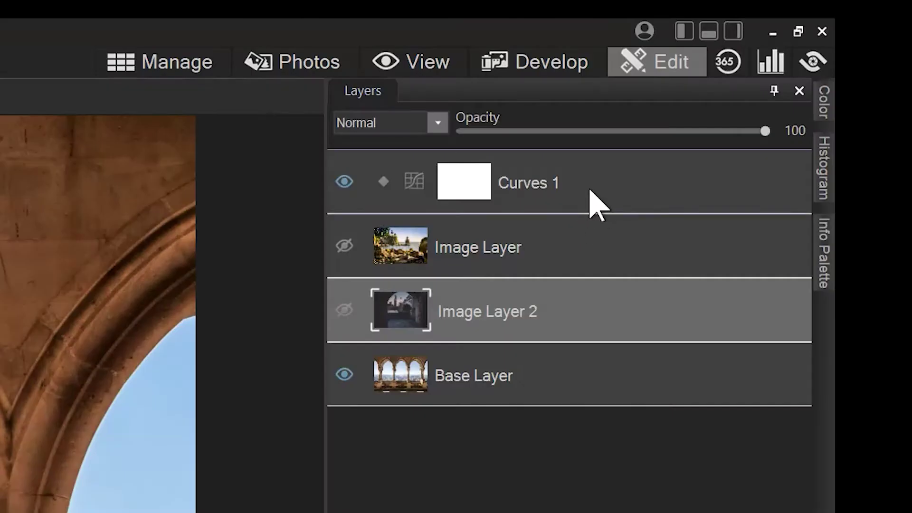
# Darken the midtones with the Curves 1 layer by pulling the middle of its RGB curve slightly downward
pyautogui.click(836, 57)
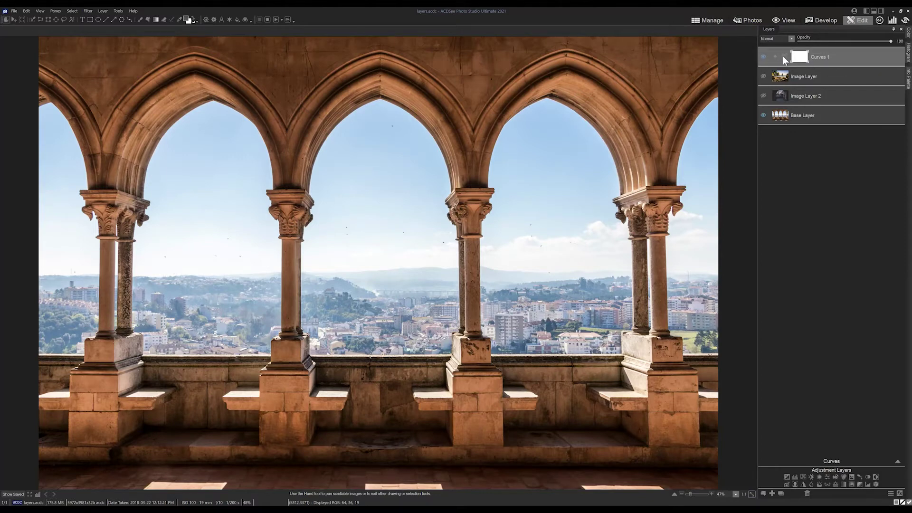
pyautogui.click(897, 460)
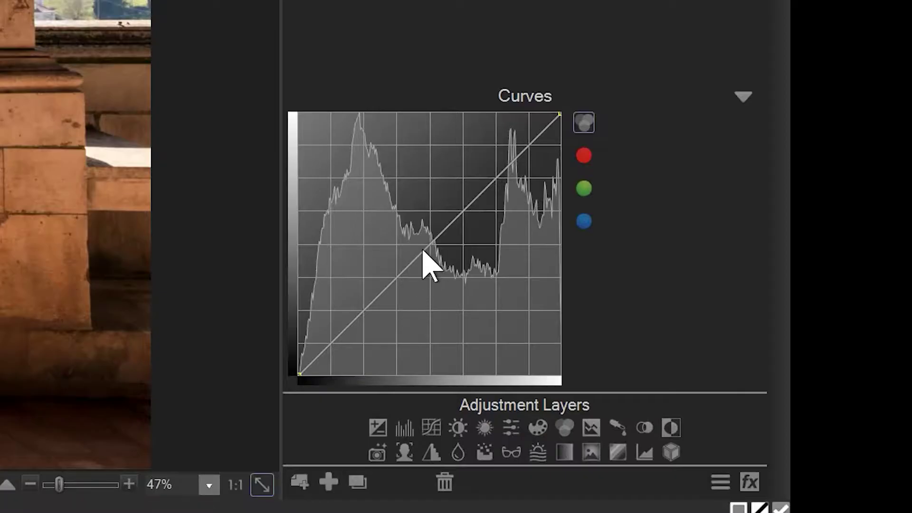
pyautogui.moveTo(427, 248); pyautogui.dragTo(431, 276)
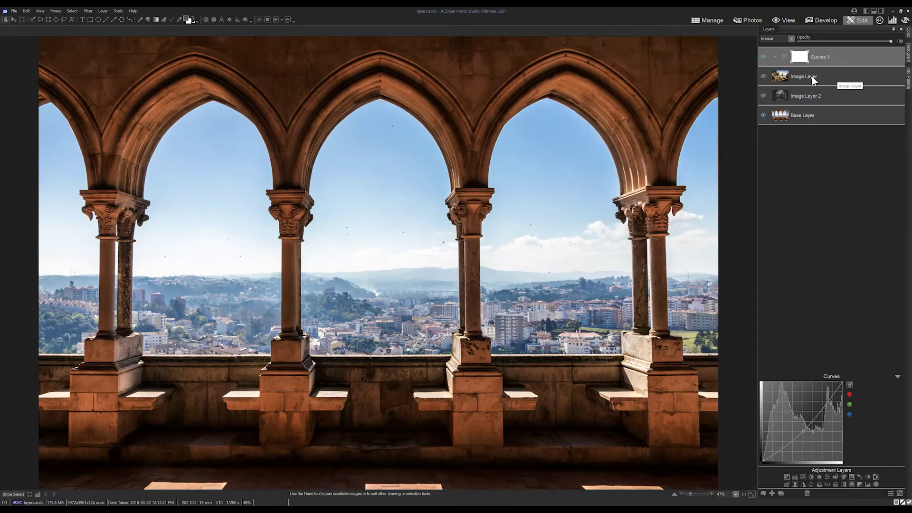
# Make Image Layer visible and lower its opacity to 45
pyautogui.click(811, 76)
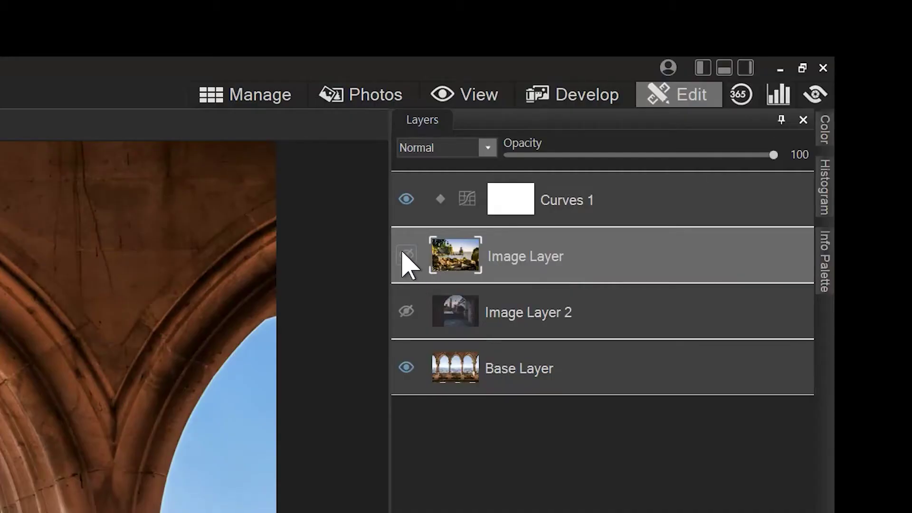
pyautogui.click(406, 257)
pyautogui.moveTo(705, 156); pyautogui.dragTo(627, 159)
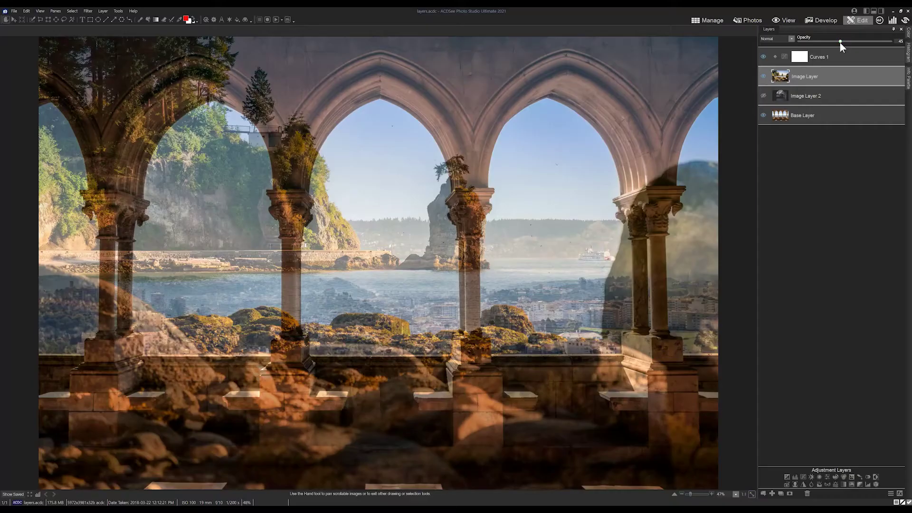
# Clip the Curves 1 adjustment so it affects only the Image Layer directly beneath it
pyautogui.click(830, 56)
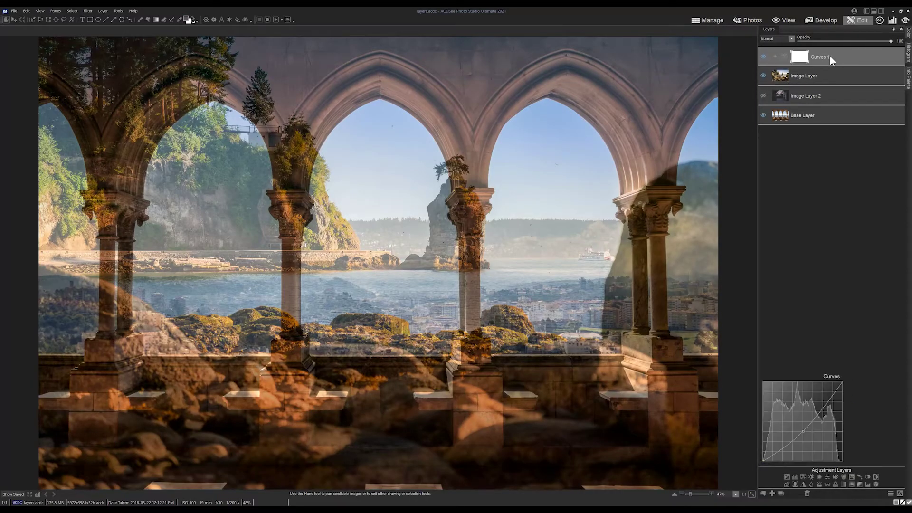
pyautogui.click(810, 74)
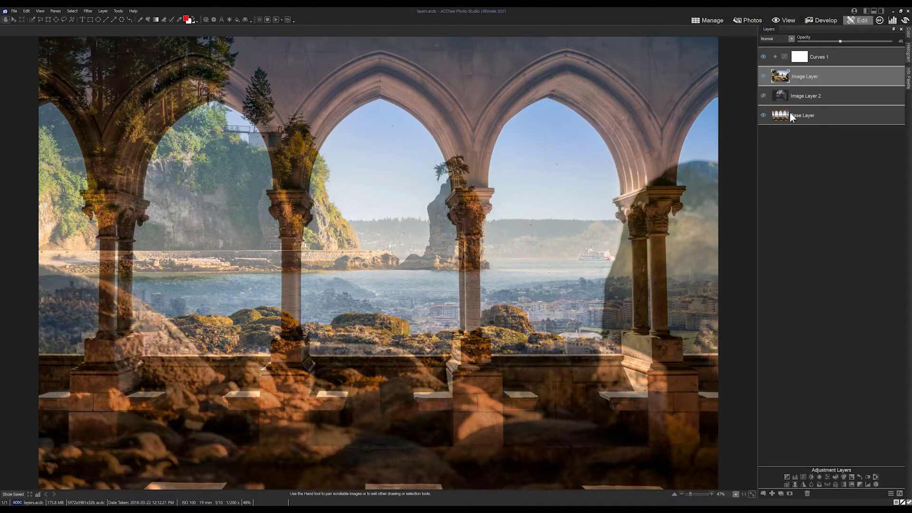
pyautogui.click(820, 58)
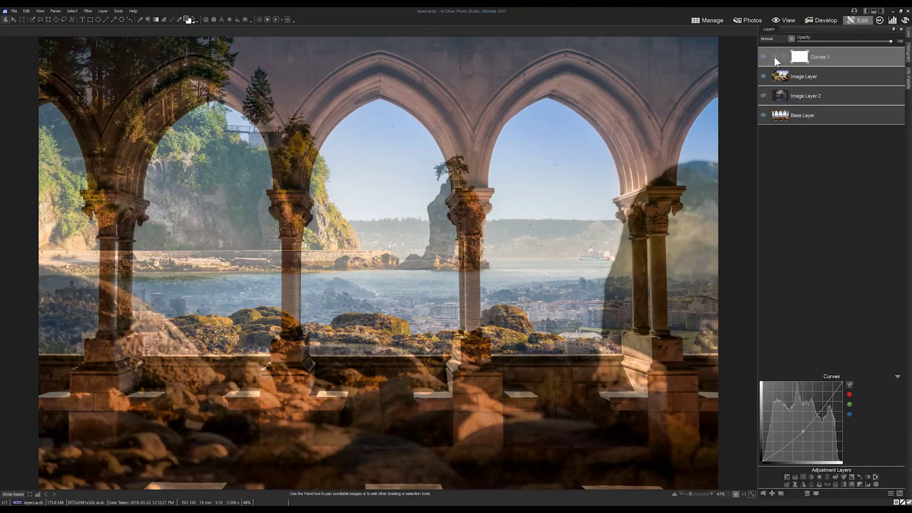
pyautogui.click(774, 56)
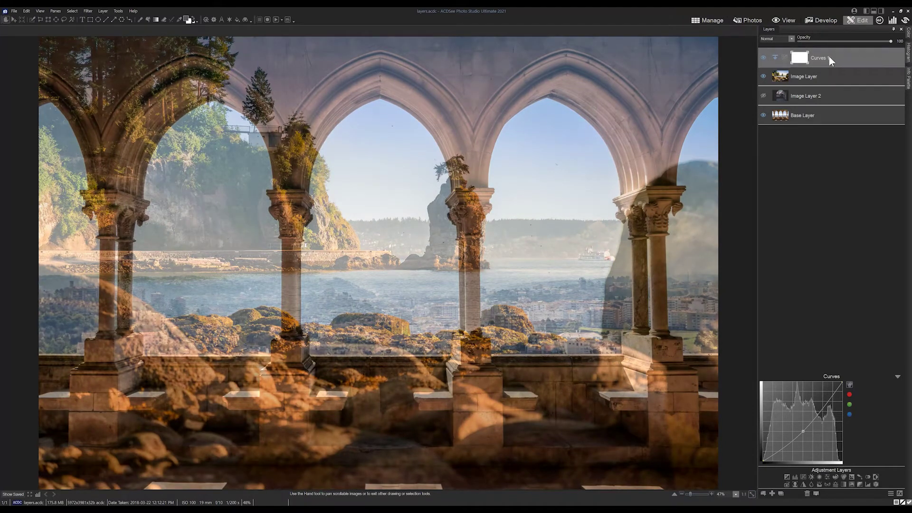
# Duplicate the Curves 1 layer and unclip the copy so it affects every layer beneath it
pyautogui.click(806, 80)
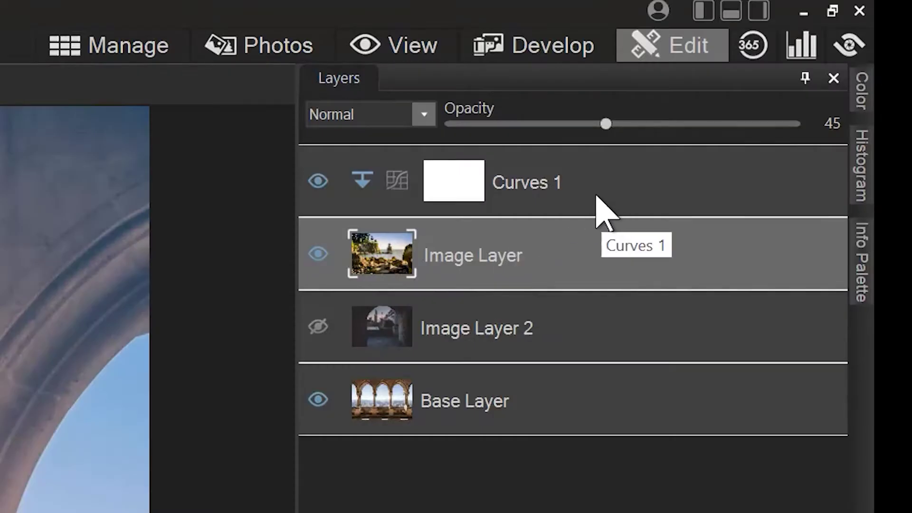
pyautogui.click(835, 57)
pyautogui.keyDown('ctrl'); pyautogui.click(588, 189); pyautogui.keyUp('ctrl')
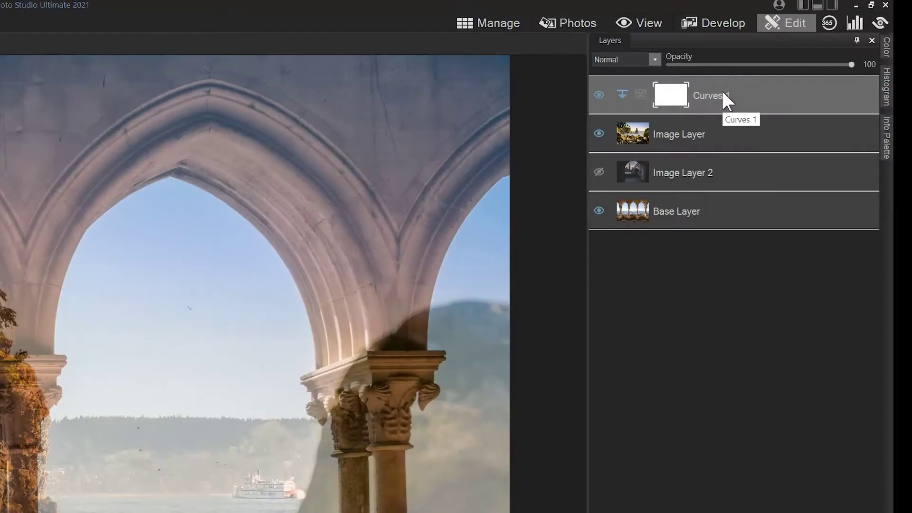
pyautogui.rightClick(721, 90)
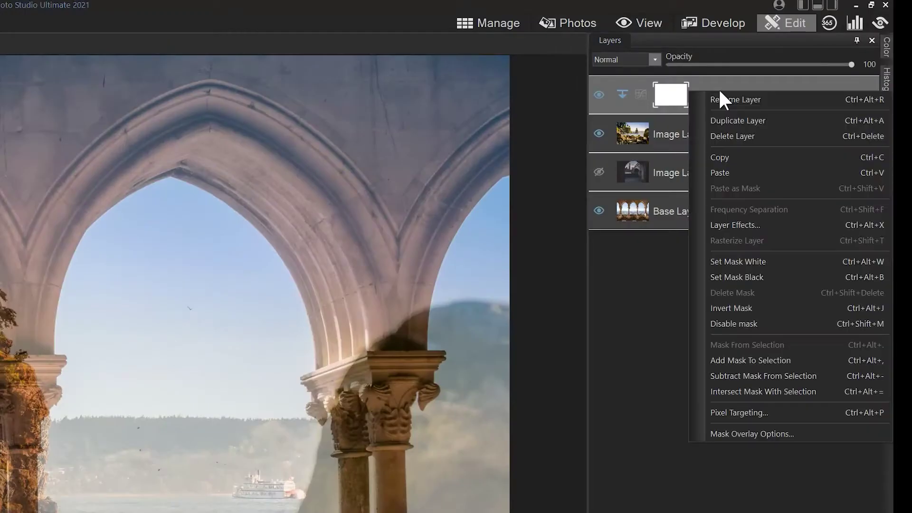
pyautogui.click(736, 121)
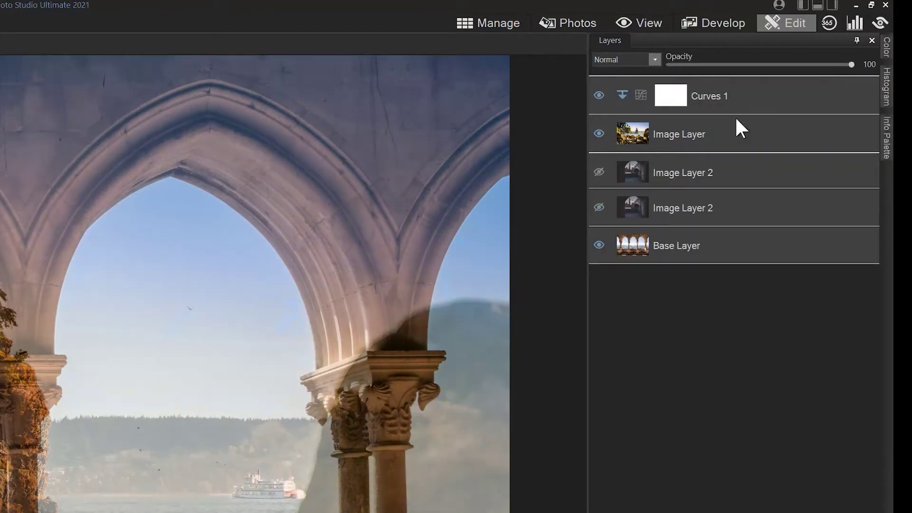
pyautogui.click(622, 93)
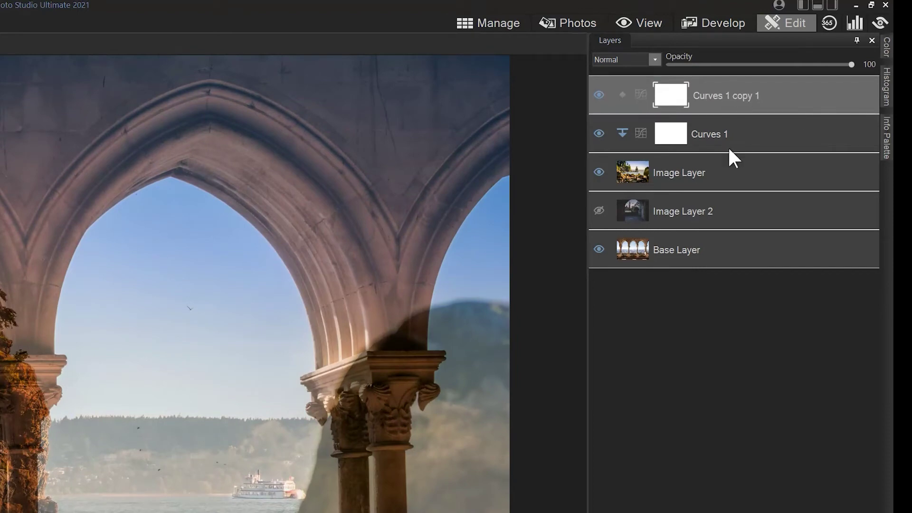
pyautogui.click(699, 172)
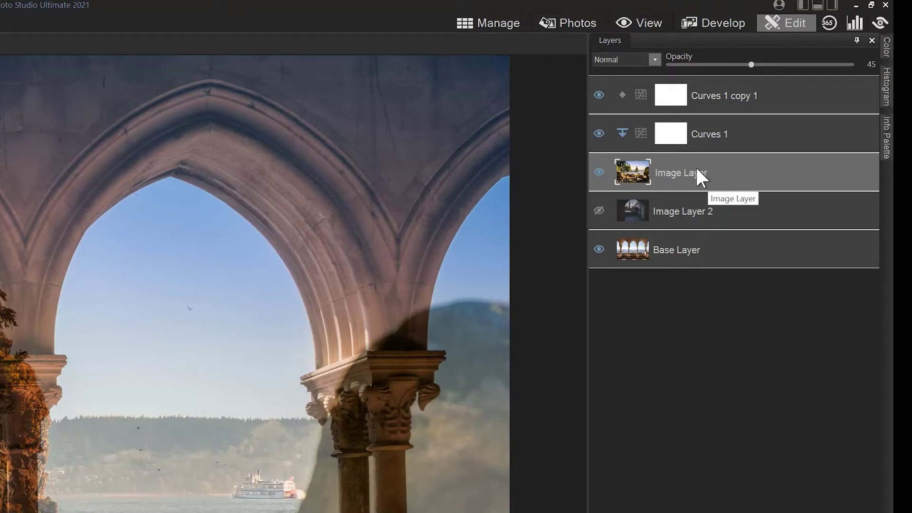
pyautogui.click(689, 246)
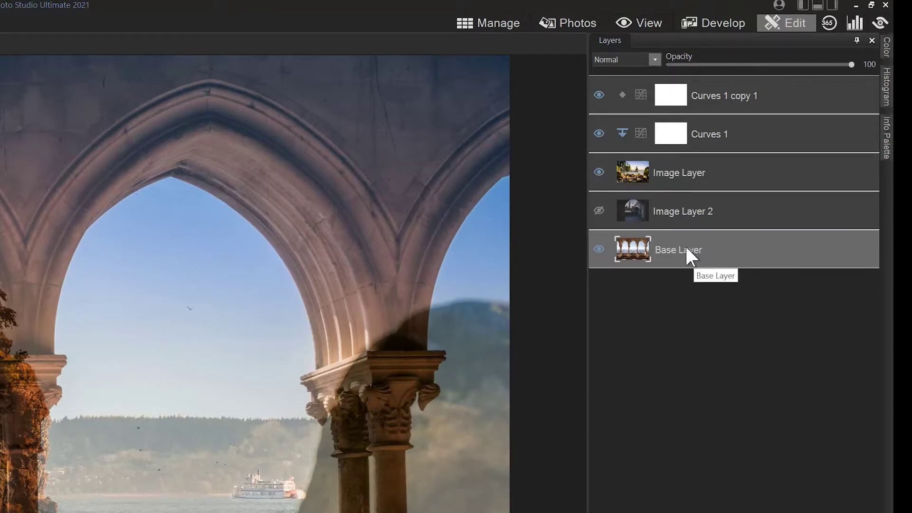
pyautogui.click(732, 134)
pyautogui.click(622, 133)
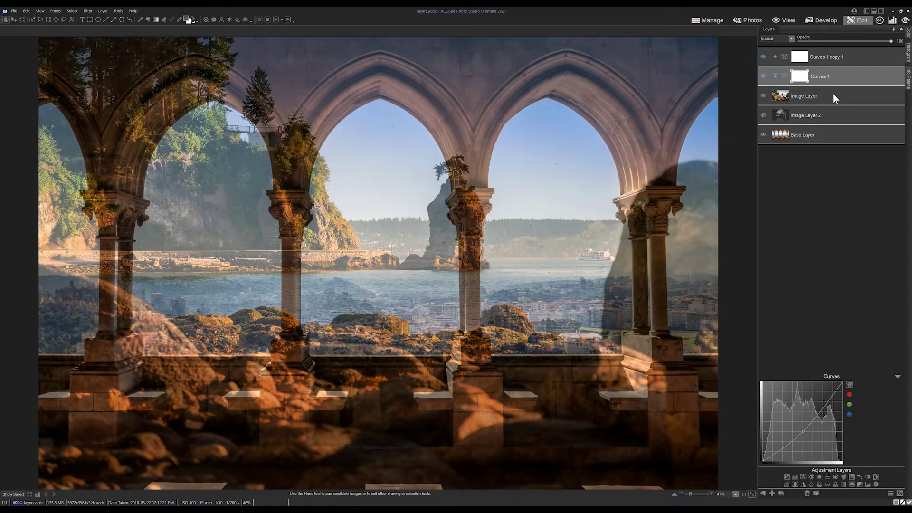
# Move the Curves 1 copy 1 layer down the stack to directly above the Base Layer
pyautogui.click(834, 56)
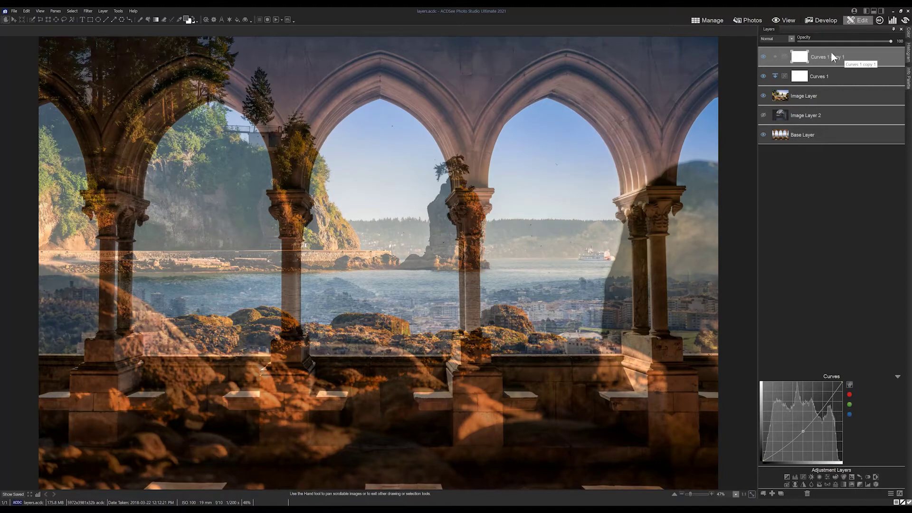
pyautogui.moveTo(830, 53); pyautogui.dragTo(830, 118)
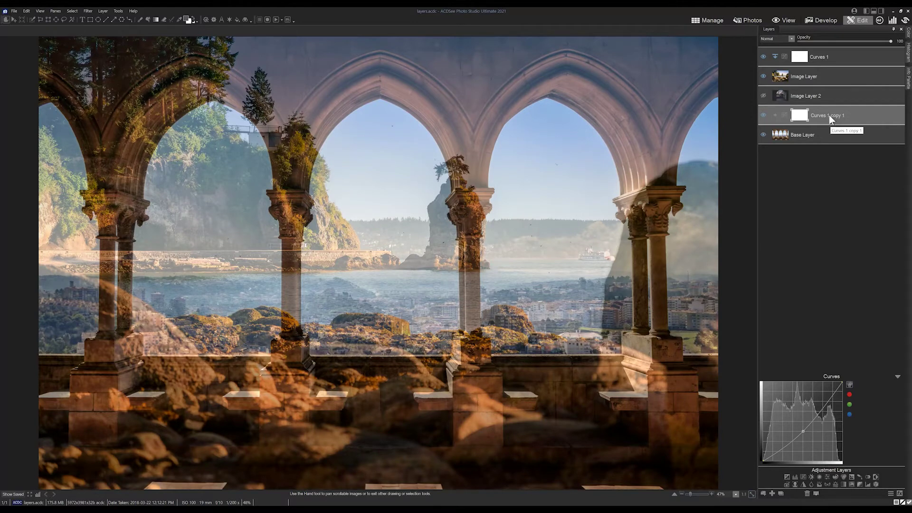
# Return the duplicated Curves layer to the top of the stack and delete it
pyautogui.moveTo(828, 115); pyautogui.dragTo(834, 47)
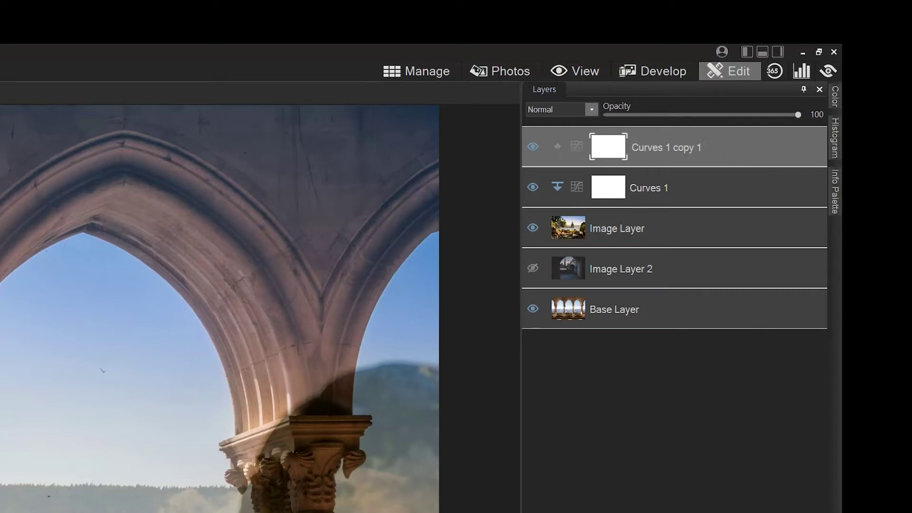
pyautogui.press('Delete')
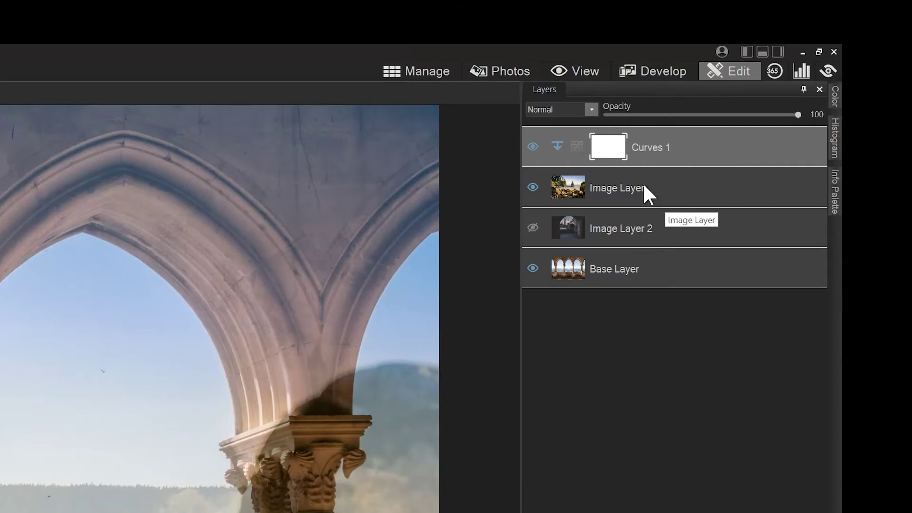
# Unclip the Curves 1 adjustment so it applies to all the layers beneath it
pyautogui.click(556, 148)
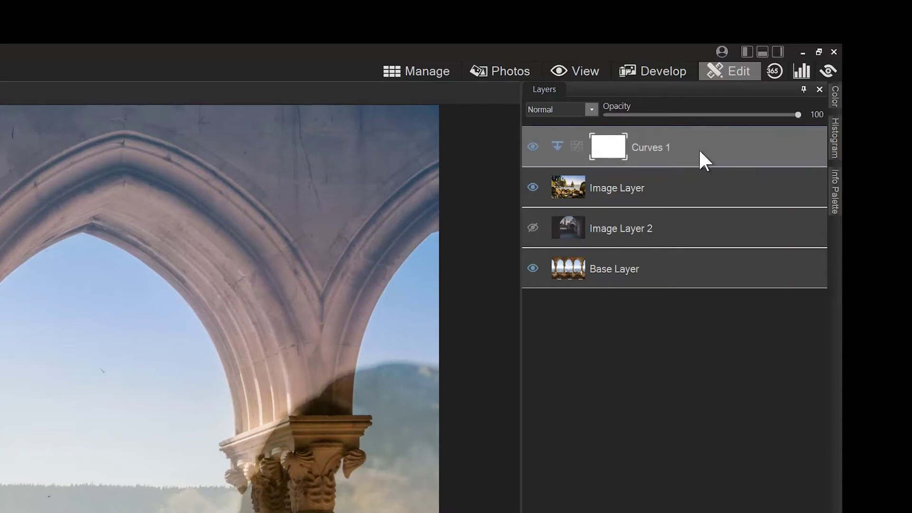
pyautogui.click(650, 228)
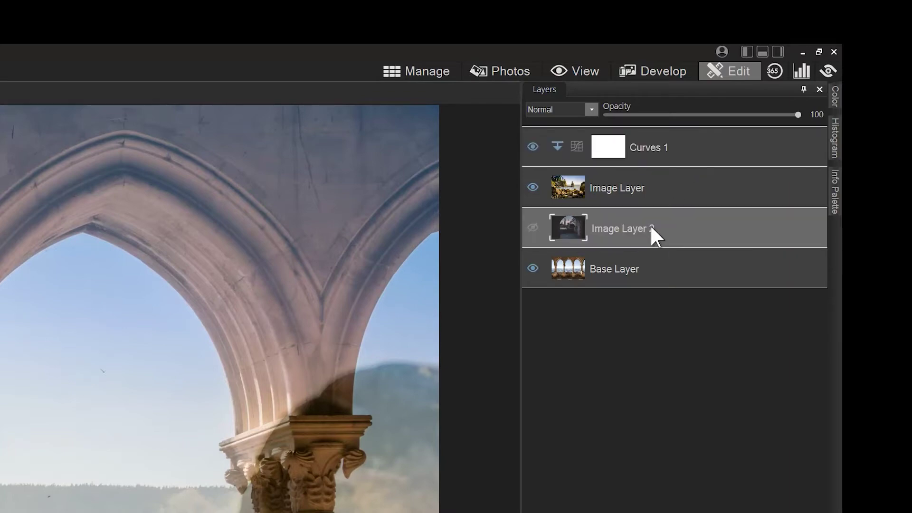
pyautogui.moveTo(650, 224); pyautogui.dragTo(684, 235)
pyautogui.click(651, 140)
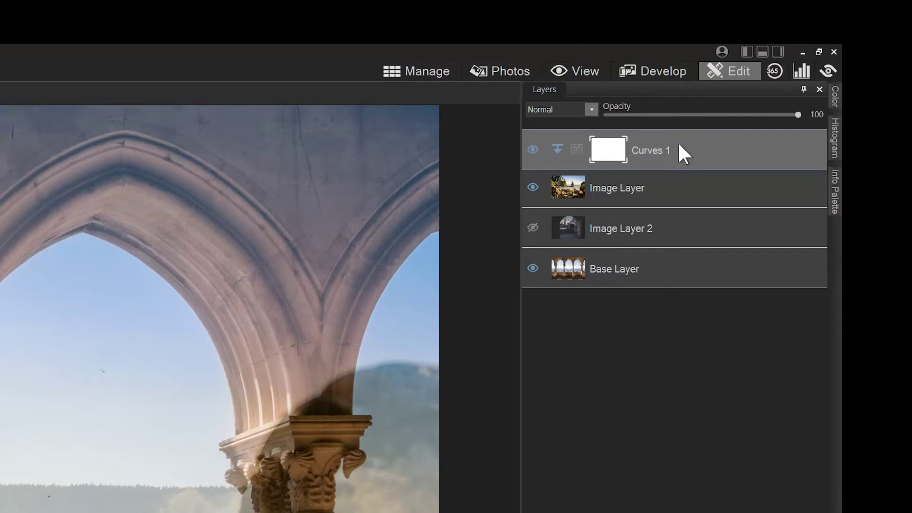
pyautogui.click(557, 147)
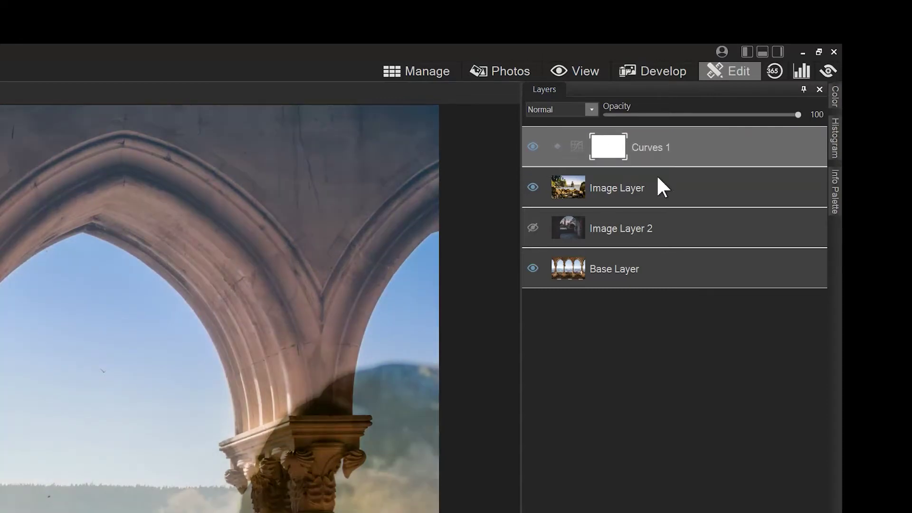
# Show Image Layer 2 temporarily to check it under the Curves 1 adjustment, hide it again and reselect Curves 1
pyautogui.click(641, 232)
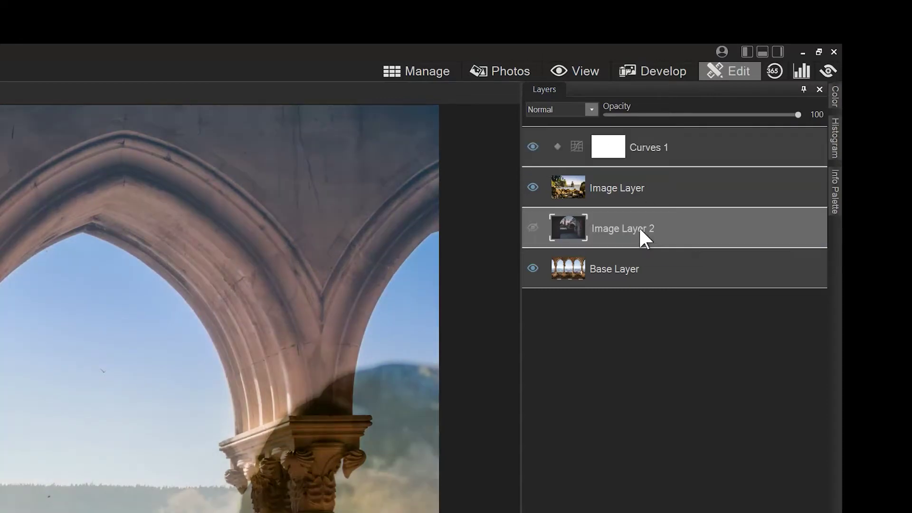
pyautogui.click(533, 228)
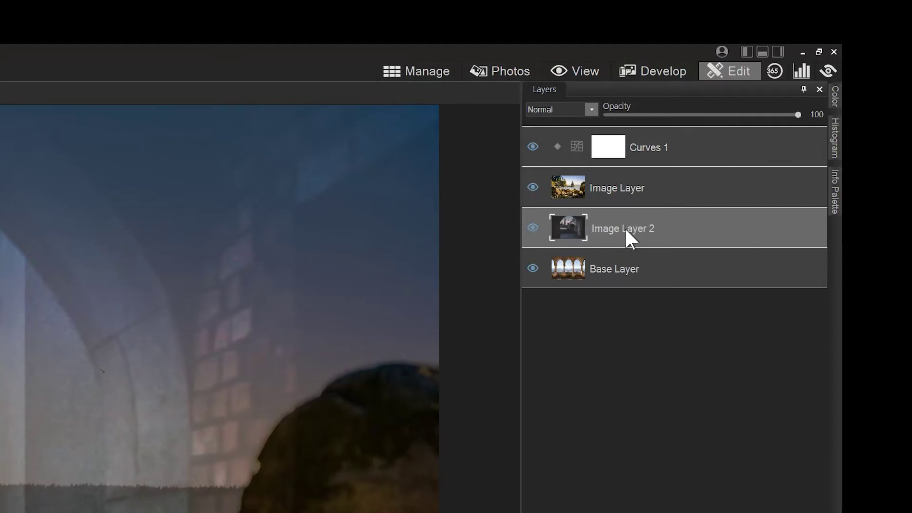
pyautogui.moveTo(618, 226); pyautogui.dragTo(624, 227)
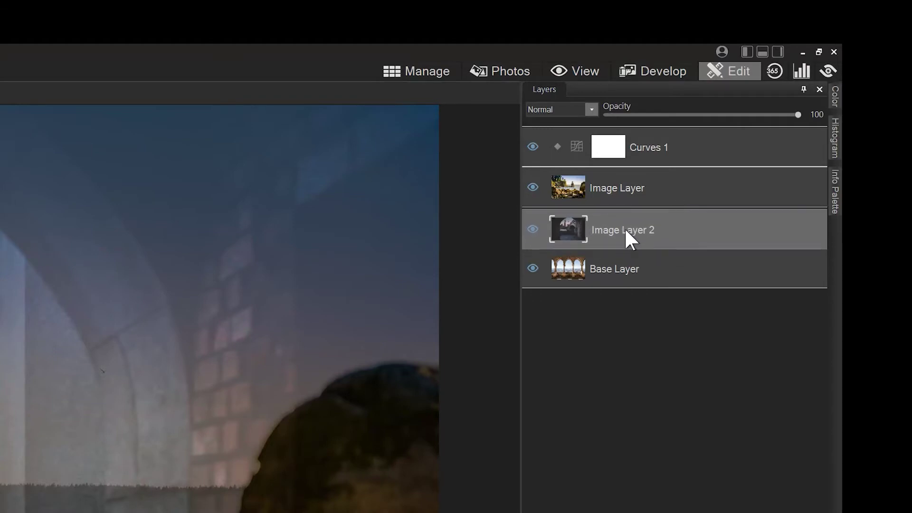
pyautogui.click(633, 145)
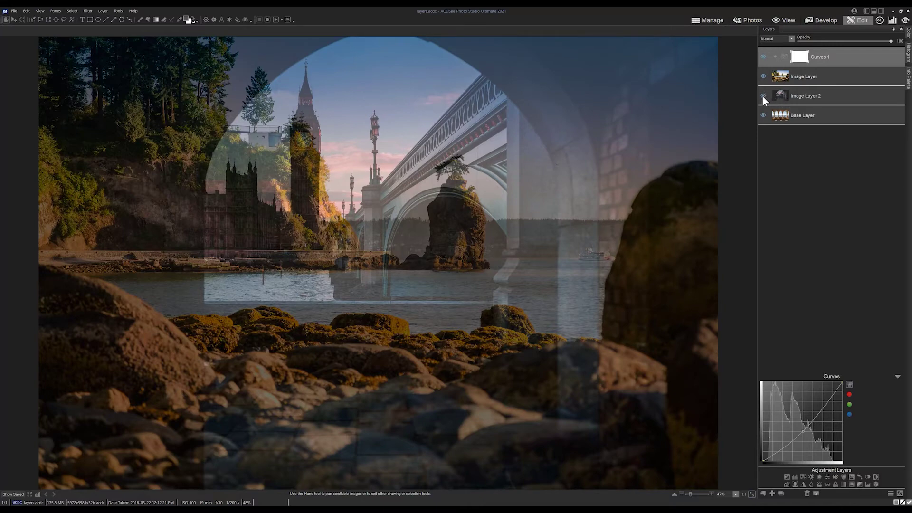
pyautogui.click(763, 96)
pyautogui.click(817, 94)
pyautogui.click(819, 58)
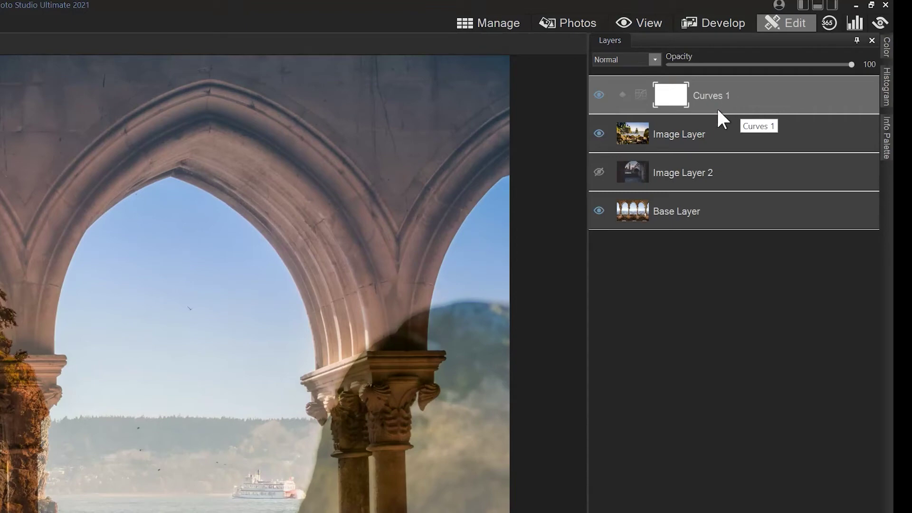
# Toggle the Curves 1 layer's visibility off and on twice to compare the image with and without the adjustment
pyautogui.click(597, 94)
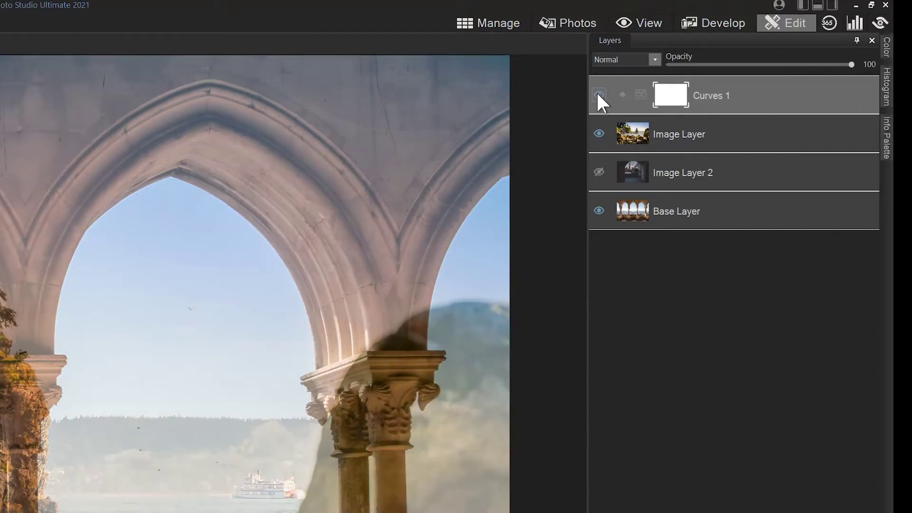
pyautogui.click(599, 94)
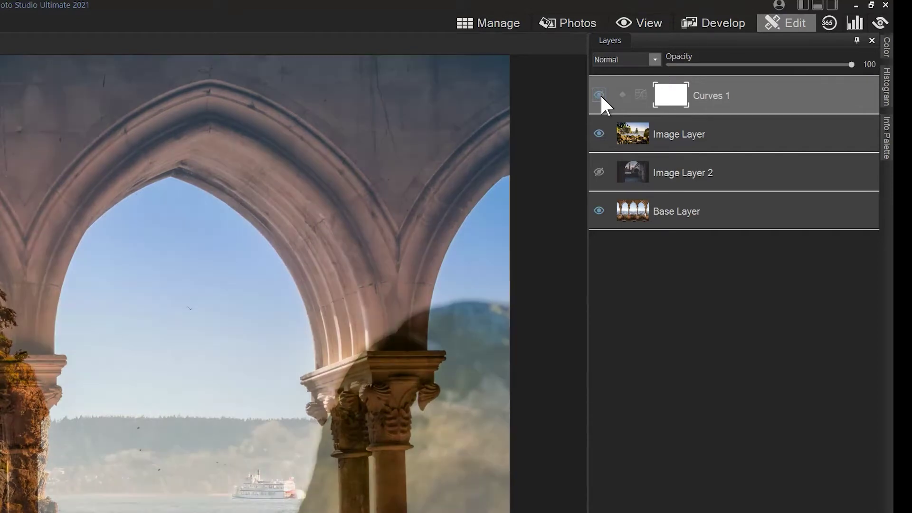
pyautogui.click(599, 94)
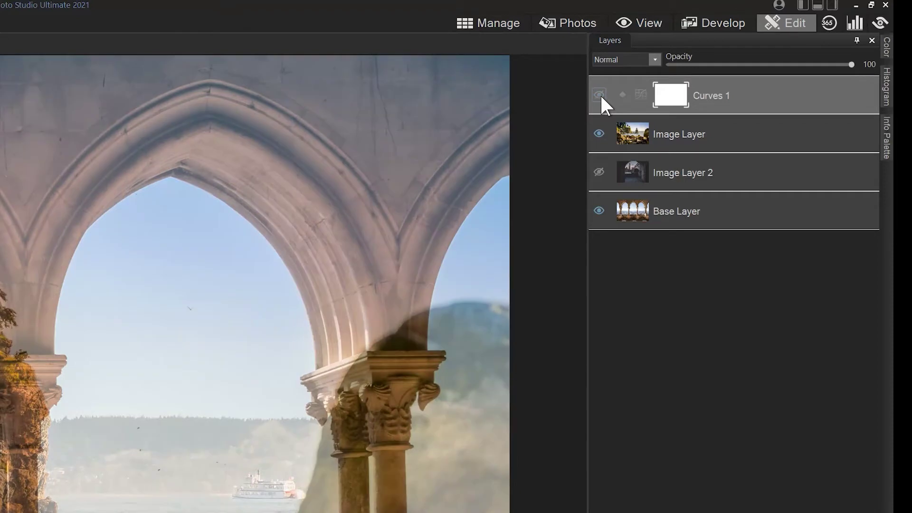
pyautogui.click(599, 94)
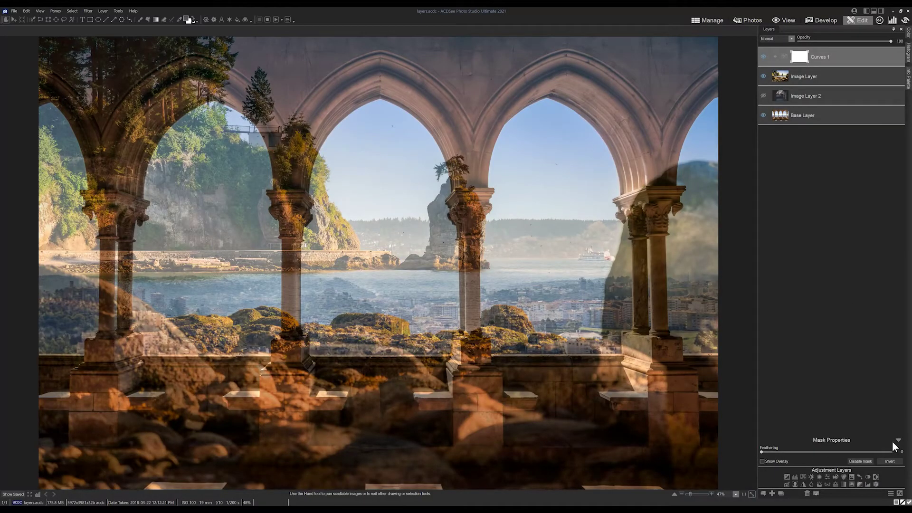
# Inspect the Curves 1 adjustment and its mask, followed by the Base Layer, Image Layer 2 and Image Layer
pyautogui.click(828, 54)
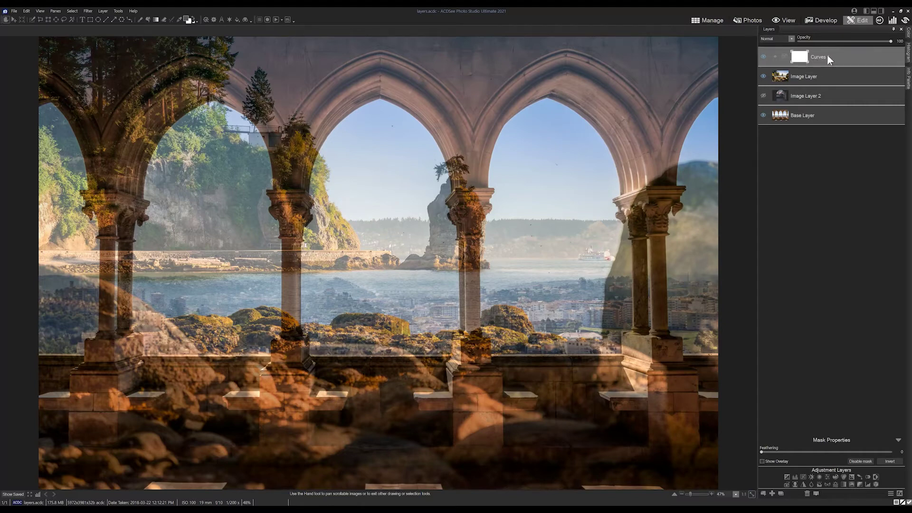
pyautogui.click(799, 57)
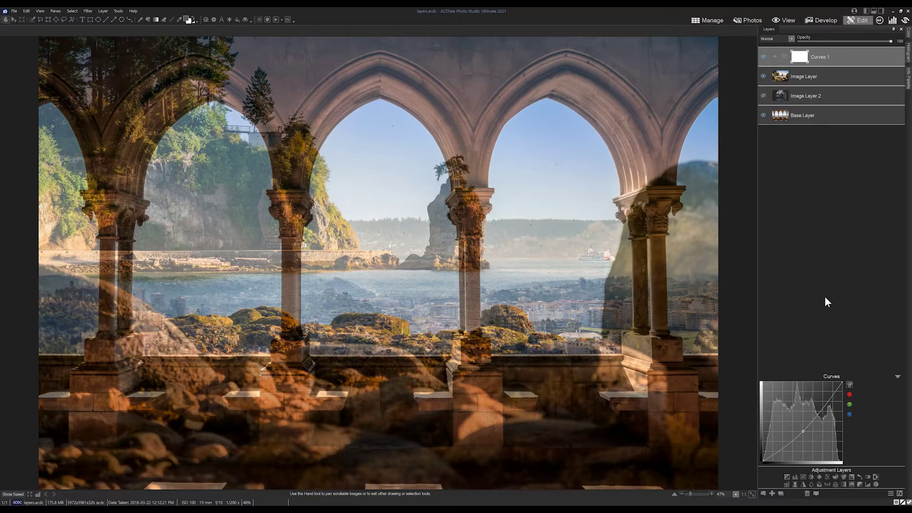
pyautogui.click(814, 119)
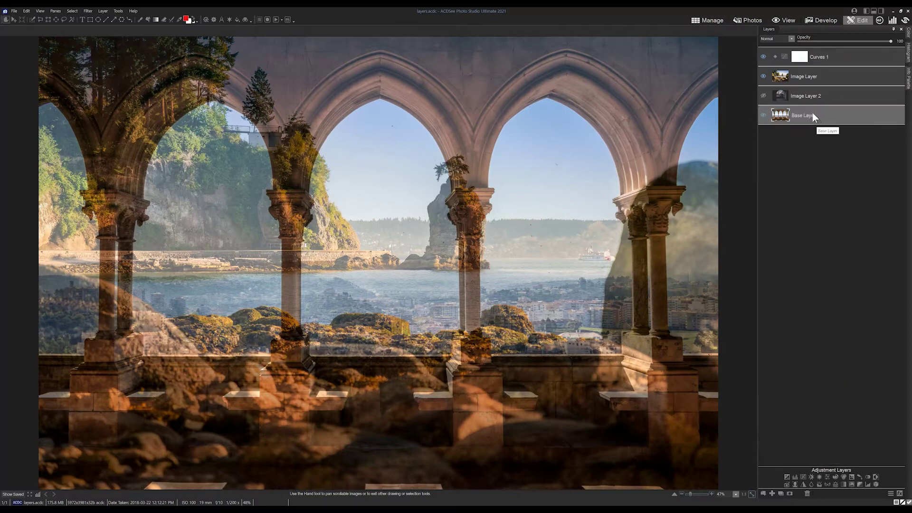
pyautogui.click(814, 96)
pyautogui.click(817, 79)
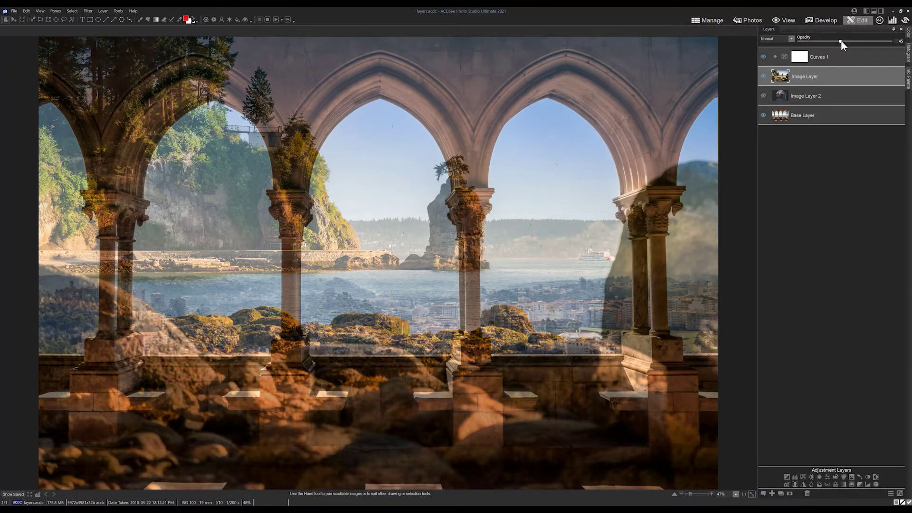
# Add a Vignette adjustment layer directly above Curves 1 and set its opacity to 34
pyautogui.click(824, 58)
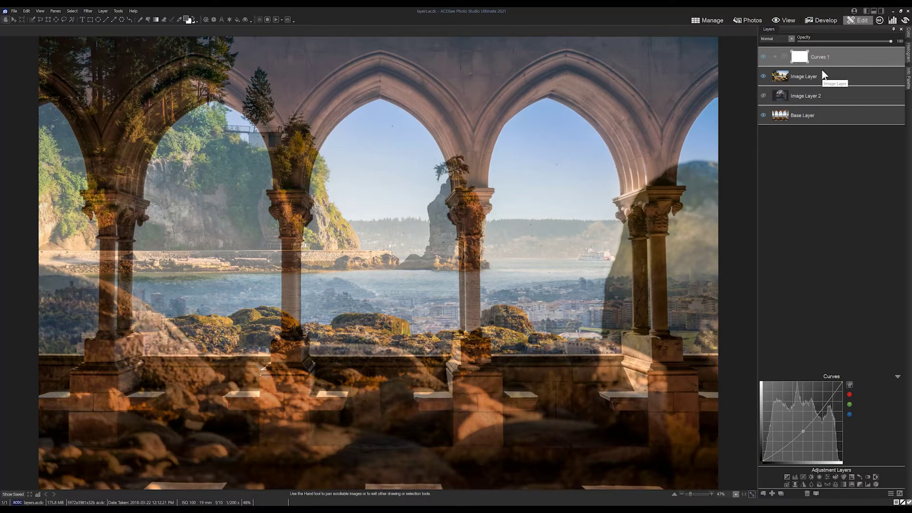
pyautogui.click(851, 483)
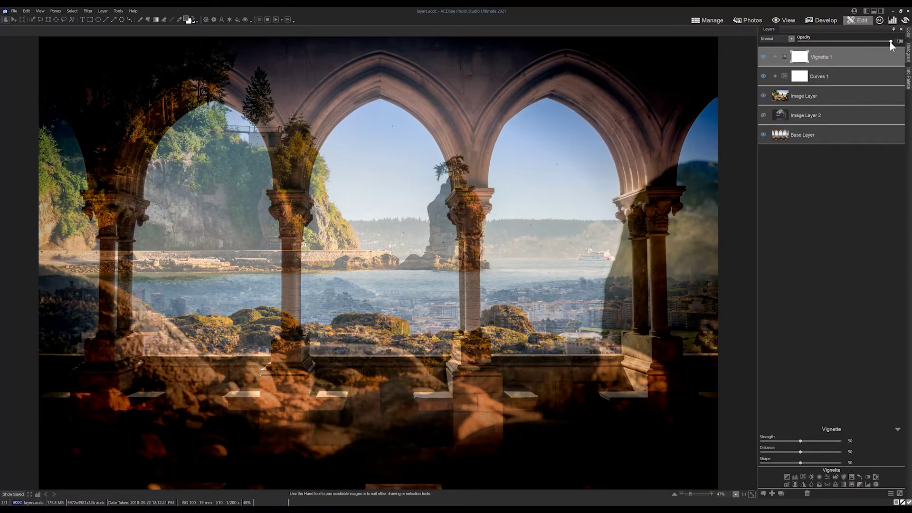
pyautogui.moveTo(890, 41); pyautogui.dragTo(830, 41)
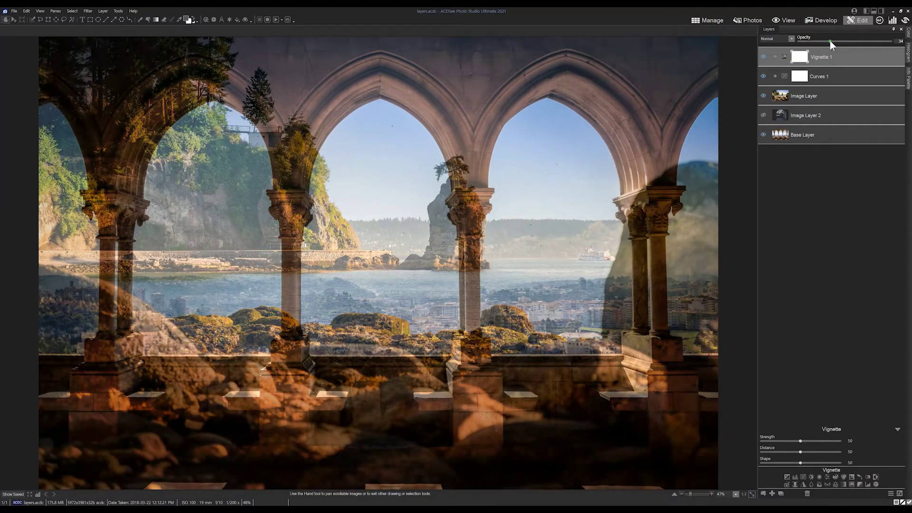
# Add a Split Tone adjustment above the Base Layer with Highlights Saturation 35 and Highlights Hue 195, and raise the Shadows Saturation and Hue
pyautogui.click(808, 136)
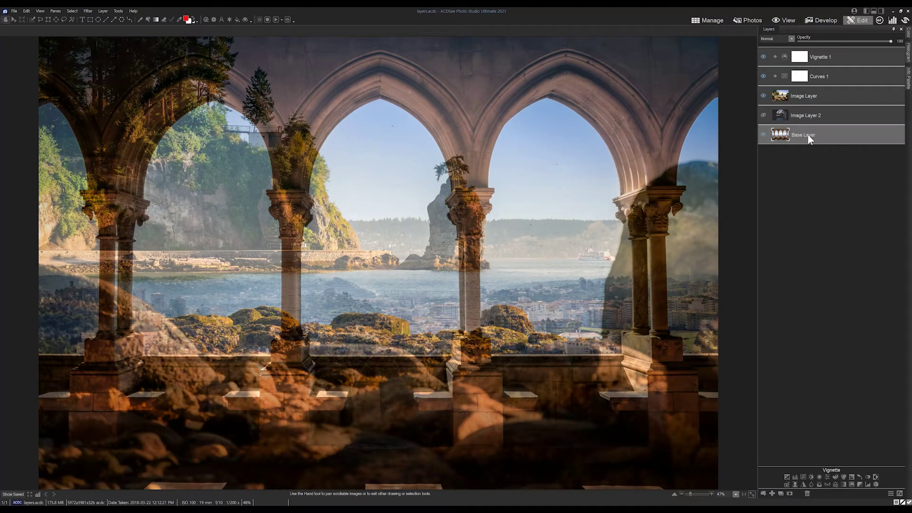
pyautogui.click(850, 478)
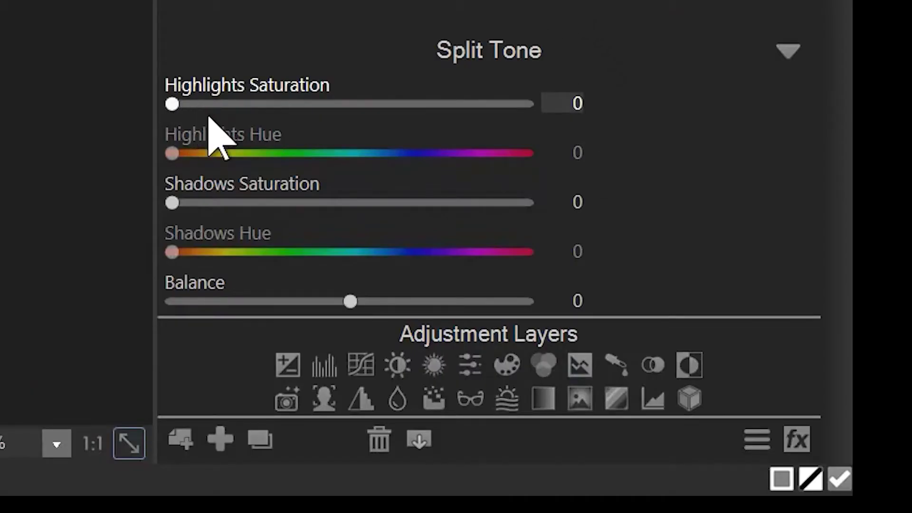
pyautogui.moveTo(176, 105); pyautogui.dragTo(296, 104)
pyautogui.moveTo(174, 152); pyautogui.dragTo(363, 153)
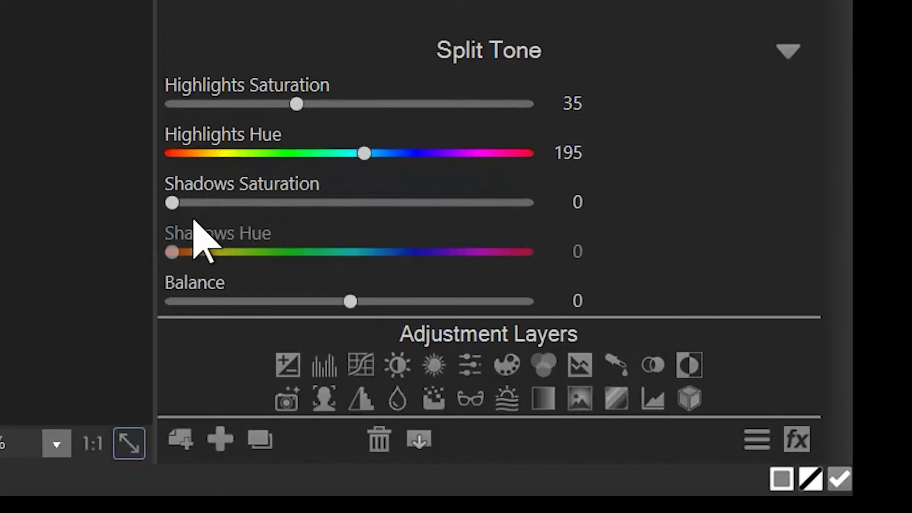
pyautogui.moveTo(172, 202); pyautogui.dragTo(304, 202)
pyautogui.moveTo(173, 252); pyautogui.dragTo(522, 252)
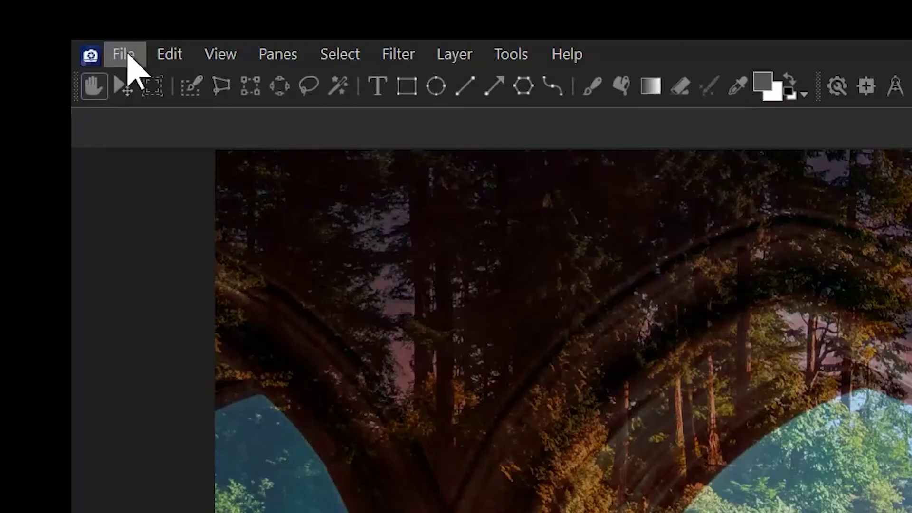
# Save the layered image as layersplusadjustments.acdc in the ACDC file format in Test Folder 3
pyautogui.click(14, 11)
pyautogui.click(175, 280)
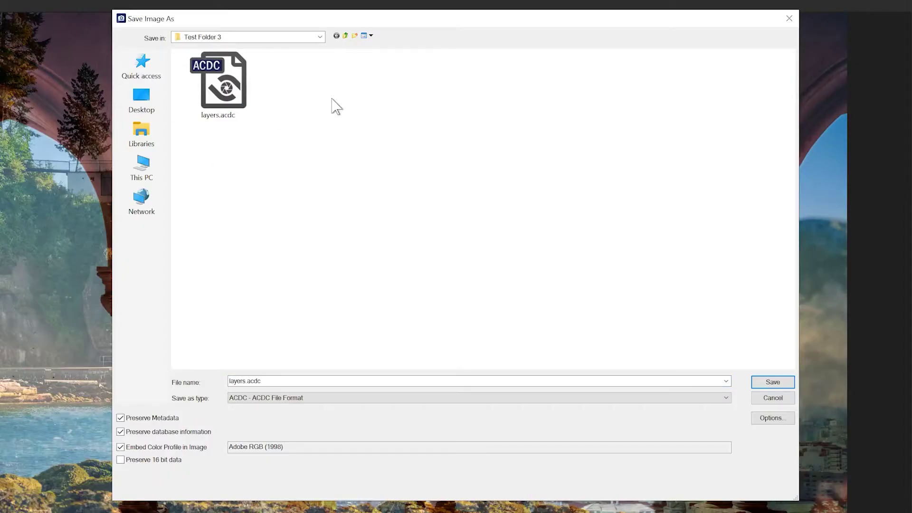
pyautogui.click(245, 380)
pyautogui.click(244, 380)
pyautogui.write('plusadjustments')
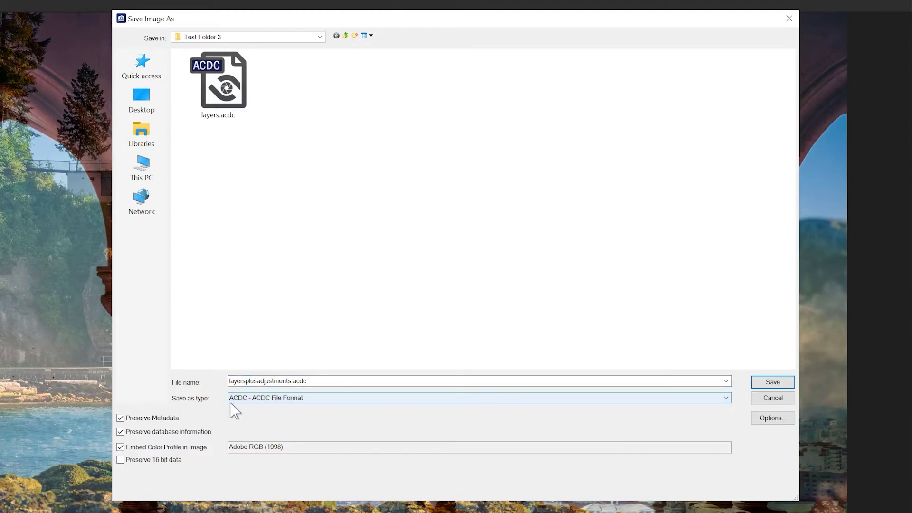
pyautogui.click(315, 402)
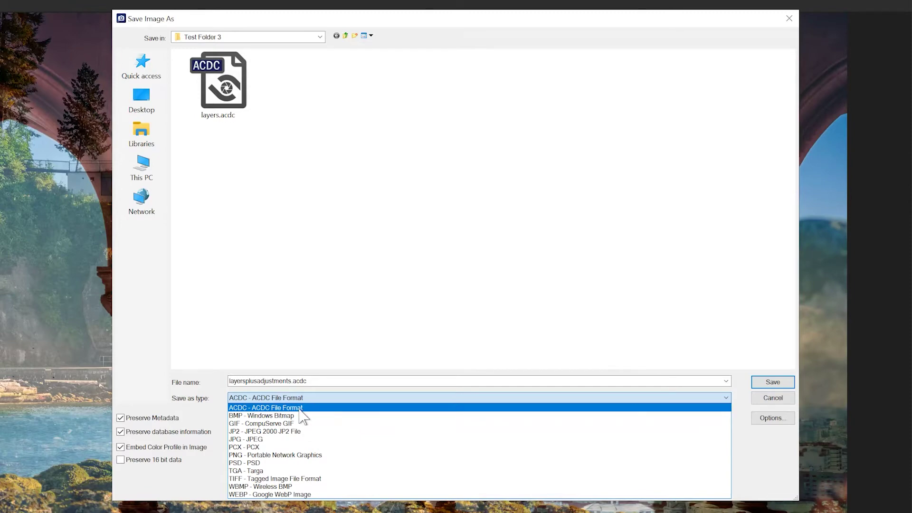
pyautogui.click(281, 408)
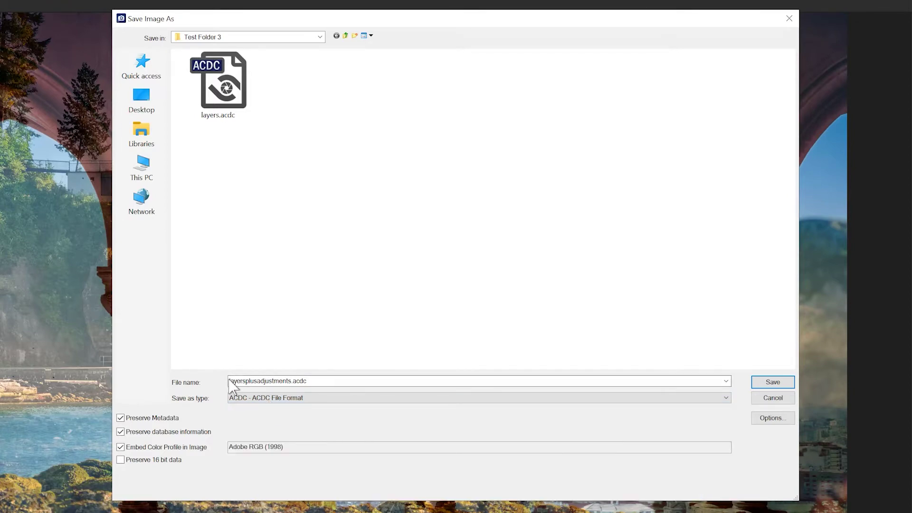
pyautogui.moveTo(231, 385); pyautogui.dragTo(287, 384)
pyautogui.click(290, 382)
pyautogui.click(772, 382)
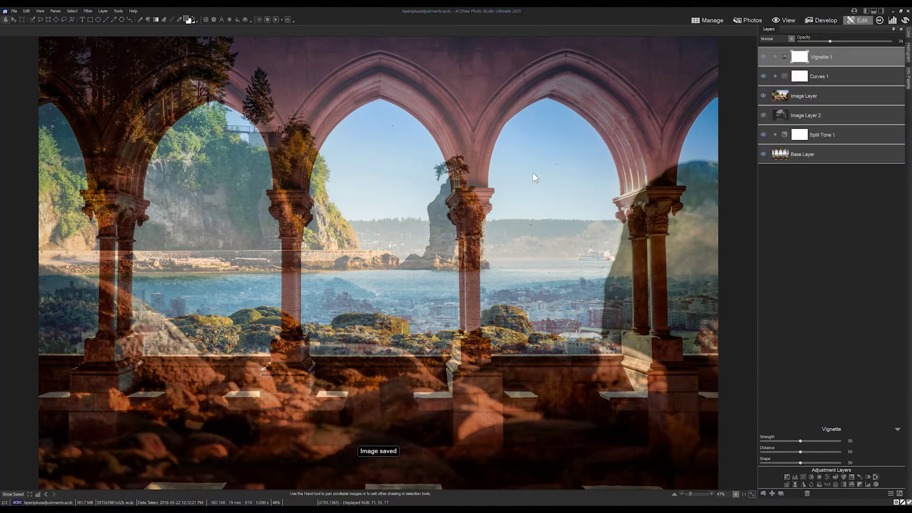
# Switch to Manage mode and open clear water.jpg from the December 10 folder in Edit mode
pyautogui.click(700, 20)
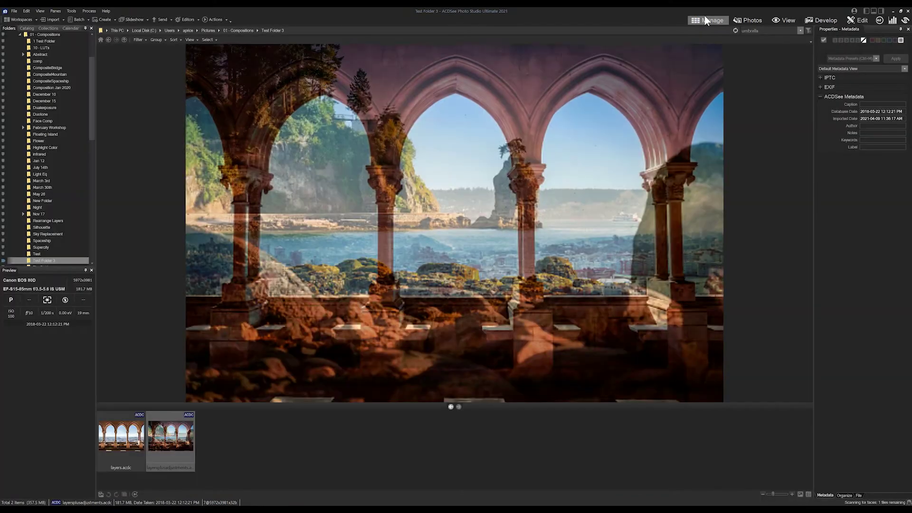
pyautogui.click(295, 451)
pyautogui.click(109, 39)
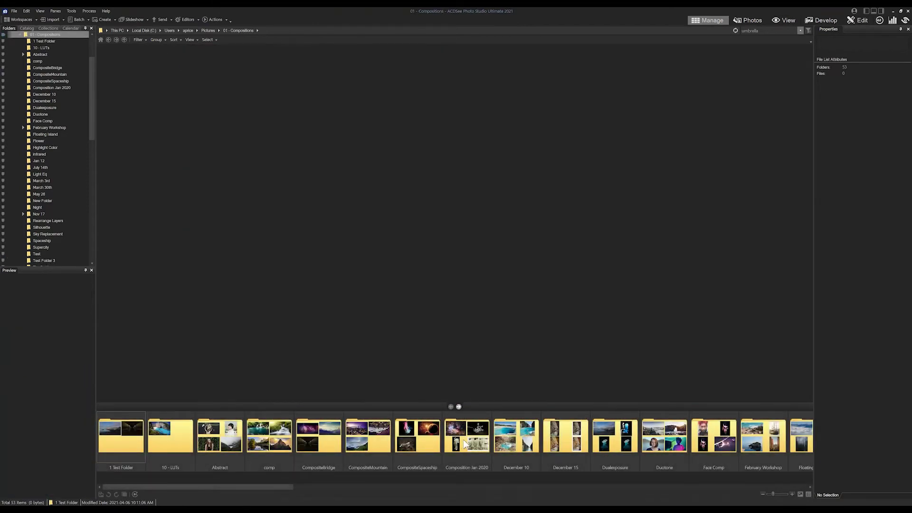
pyautogui.doubleClick(518, 442)
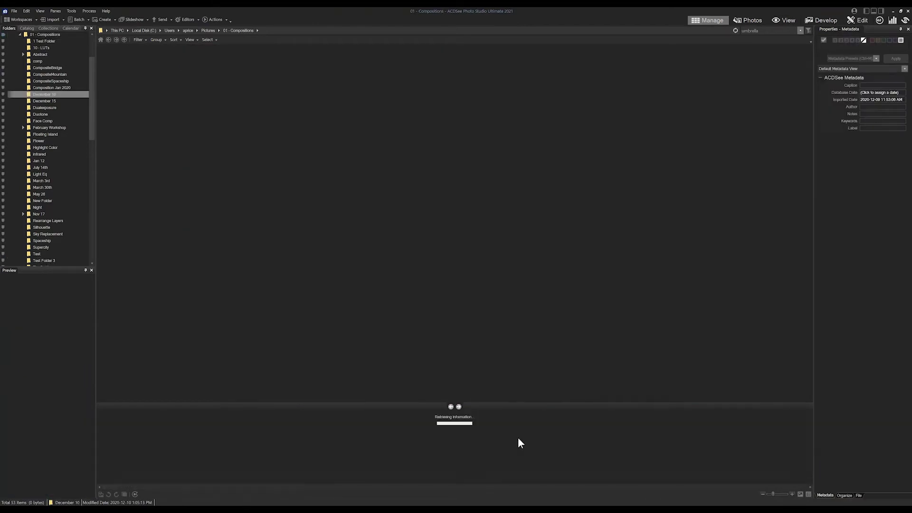
pyautogui.click(220, 436)
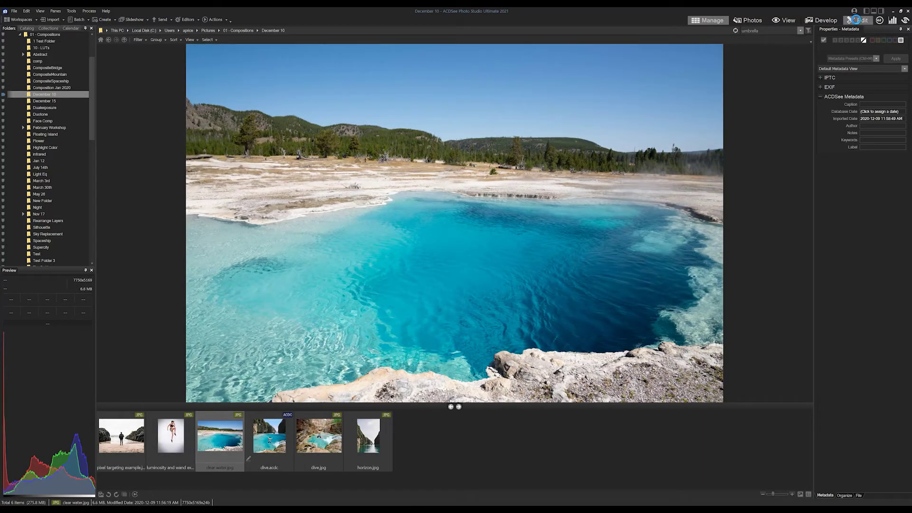
pyautogui.click(856, 19)
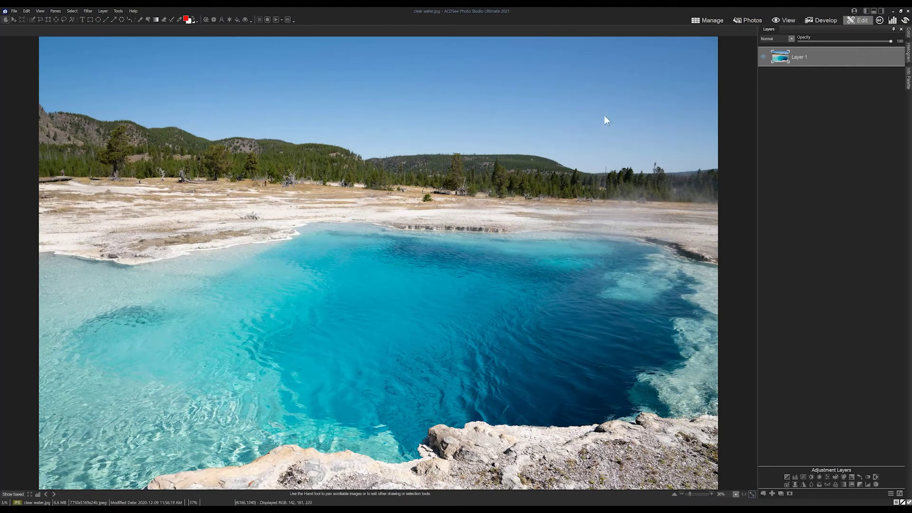
# Return to Manage mode and open Test Folder 3 from the 01 - Compositions folder
pyautogui.click(708, 21)
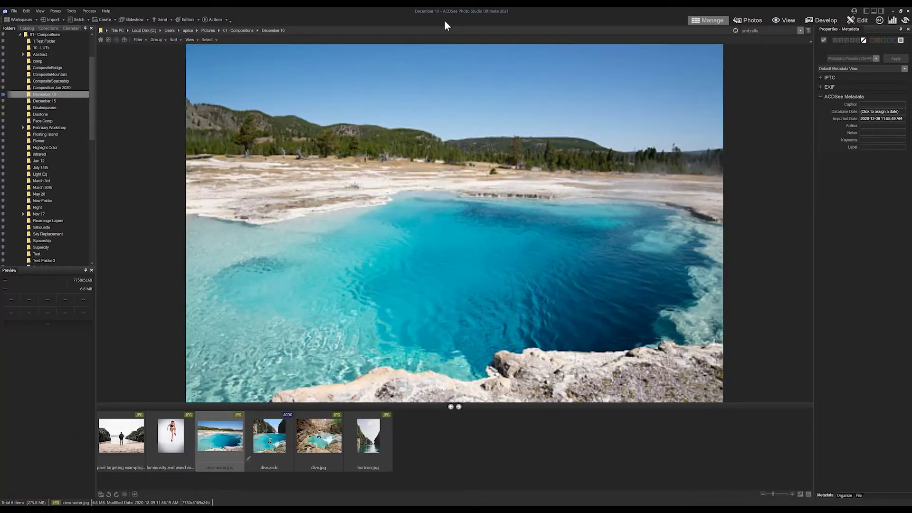
pyautogui.click(108, 41)
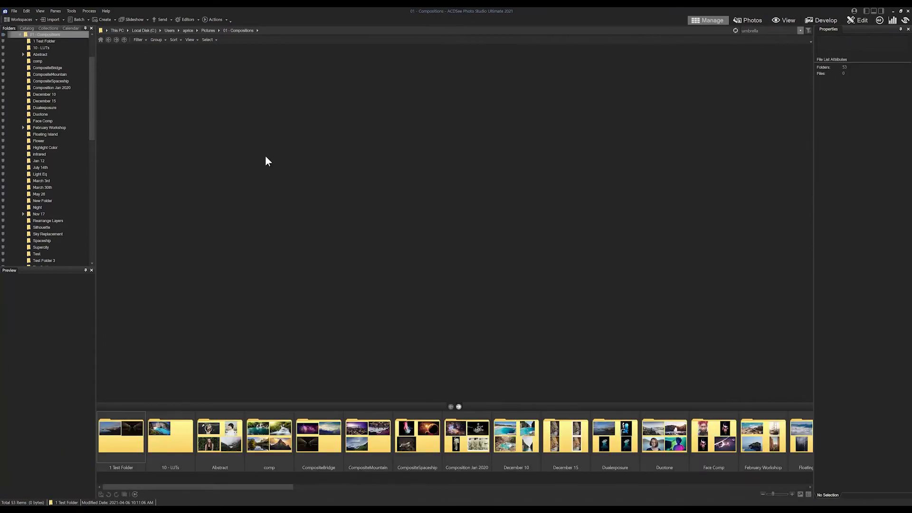
pyautogui.scroll(-10, 306, 440)
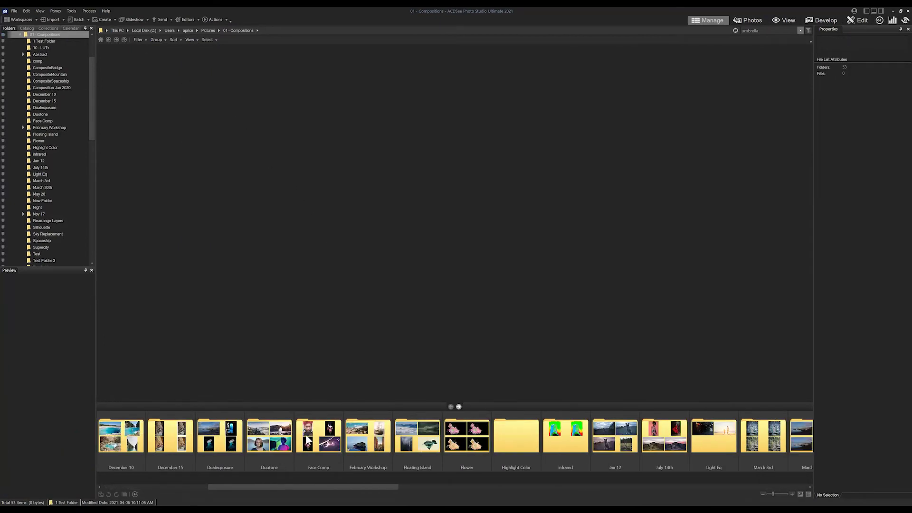
pyautogui.scroll(-5, 306, 436)
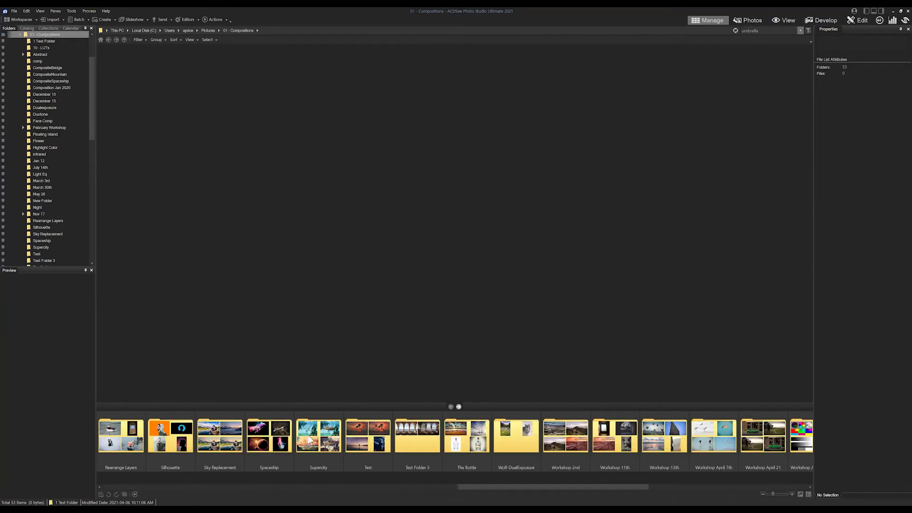
pyautogui.doubleClick(417, 438)
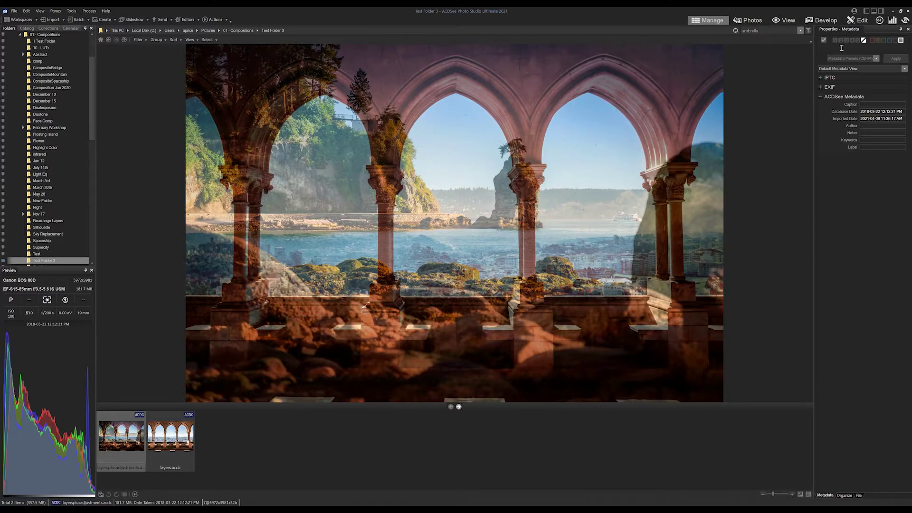
# Open layersplusadjustments.acdc in Edit mode and review the Image Layer, Curves 1 and Split Tone 1 layers
pyautogui.click(855, 20)
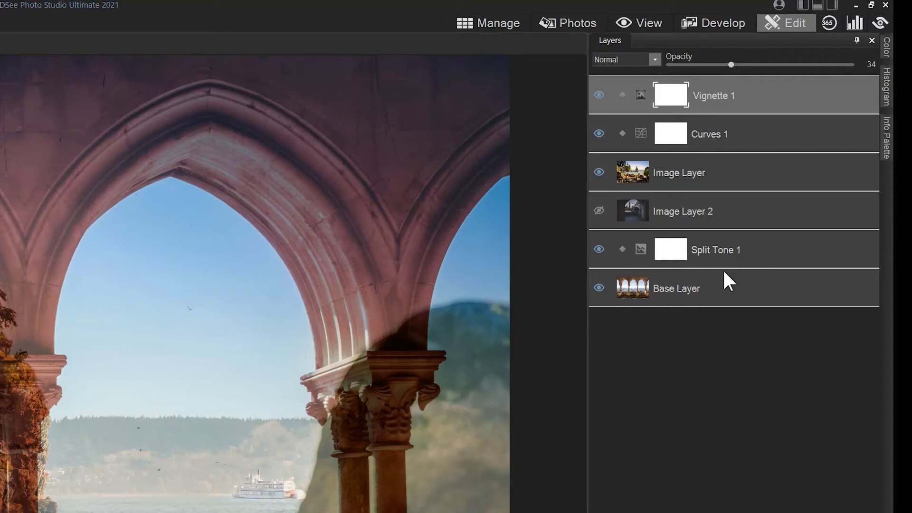
pyautogui.click(691, 174)
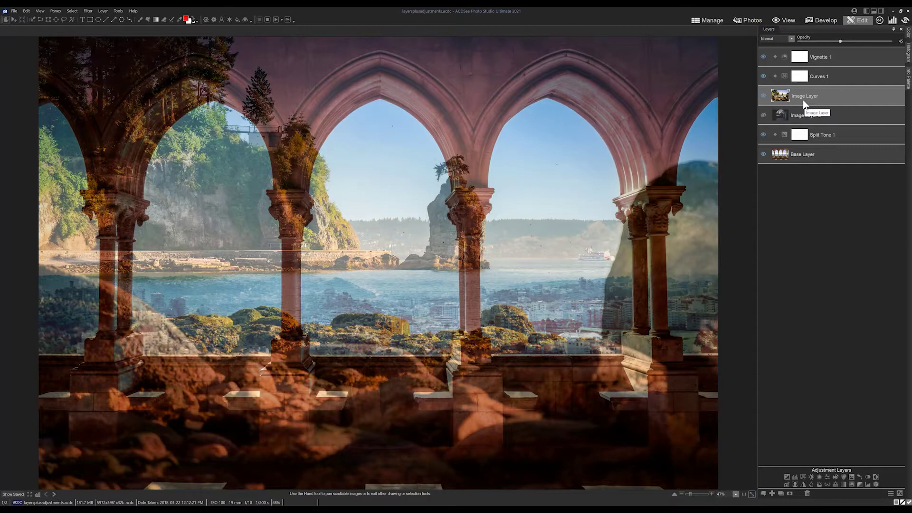
pyautogui.doubleClick(840, 41)
pyautogui.click(825, 81)
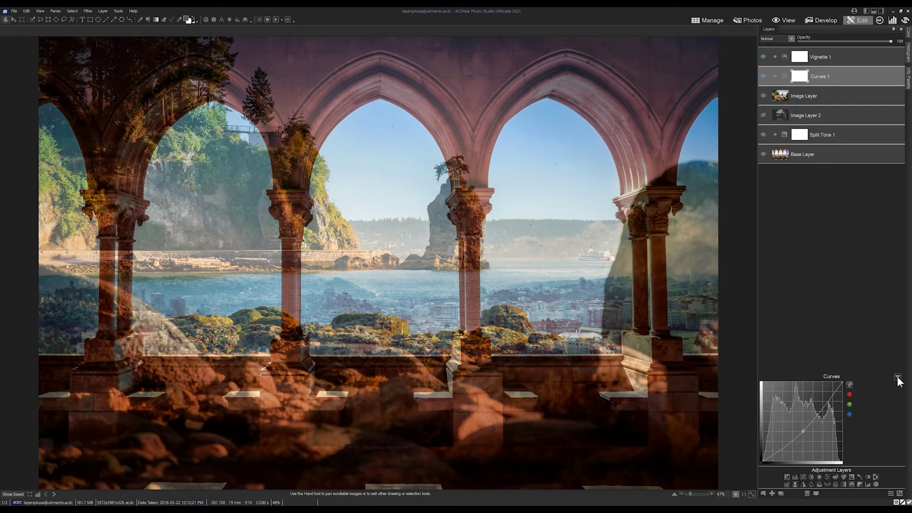
pyautogui.click(897, 378)
pyautogui.click(830, 132)
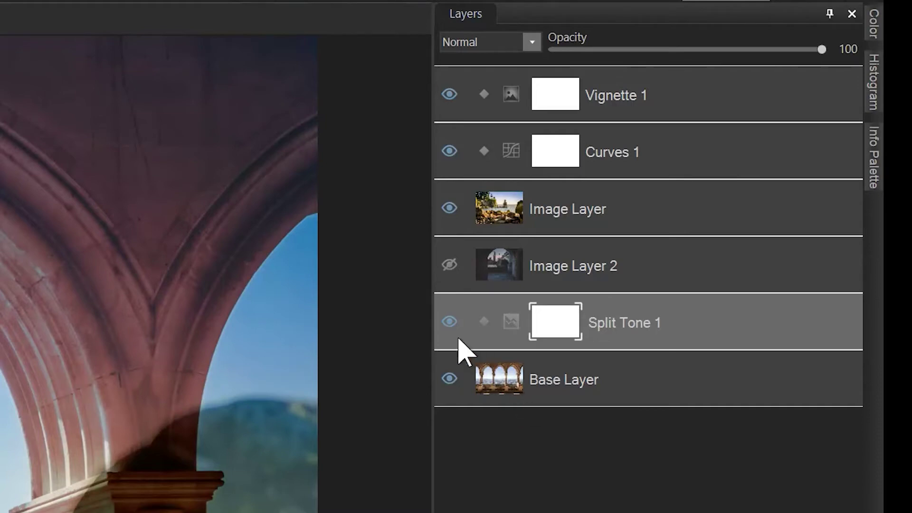
# Hide the Split Tone 1, Image Layer, Curves 1 and Vignette 1 layers
pyautogui.click(449, 321)
pyautogui.click(449, 208)
pyautogui.click(449, 151)
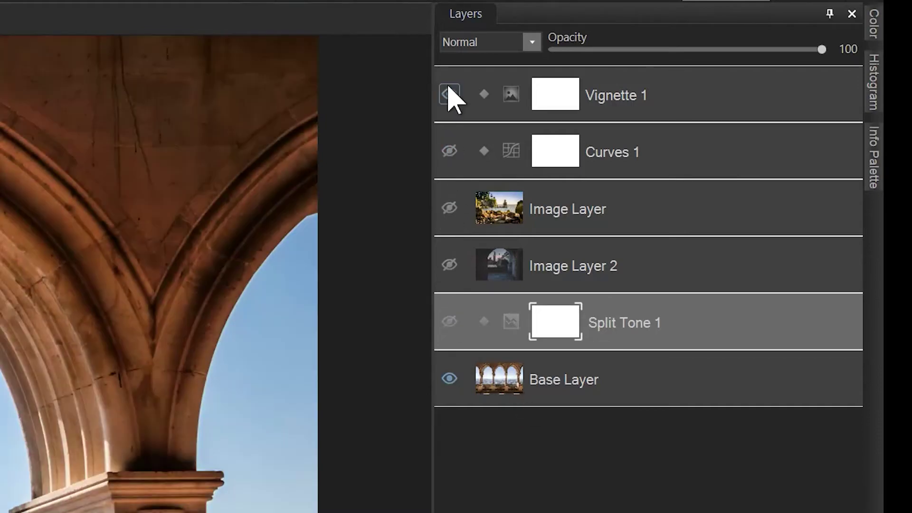
pyautogui.click(449, 93)
# Duplicate the Base Layer and keep the copy selected
pyautogui.click(629, 397)
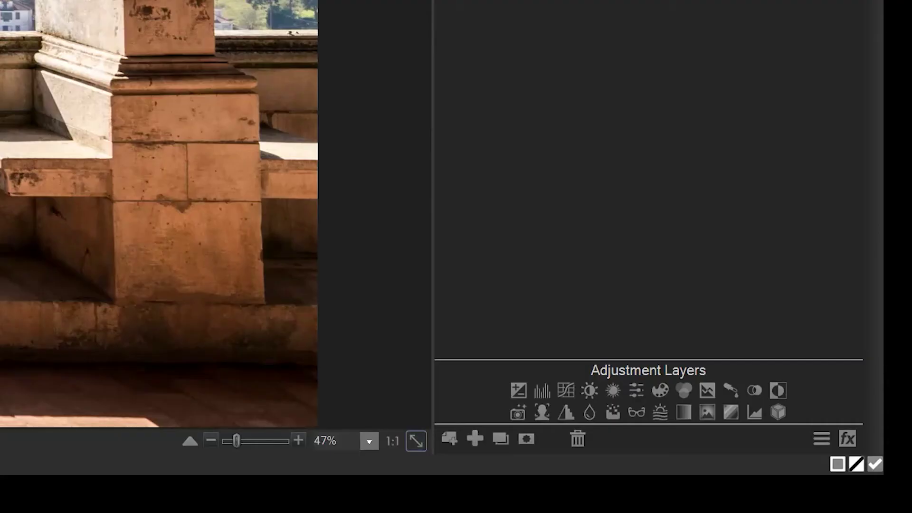
pyautogui.click(501, 438)
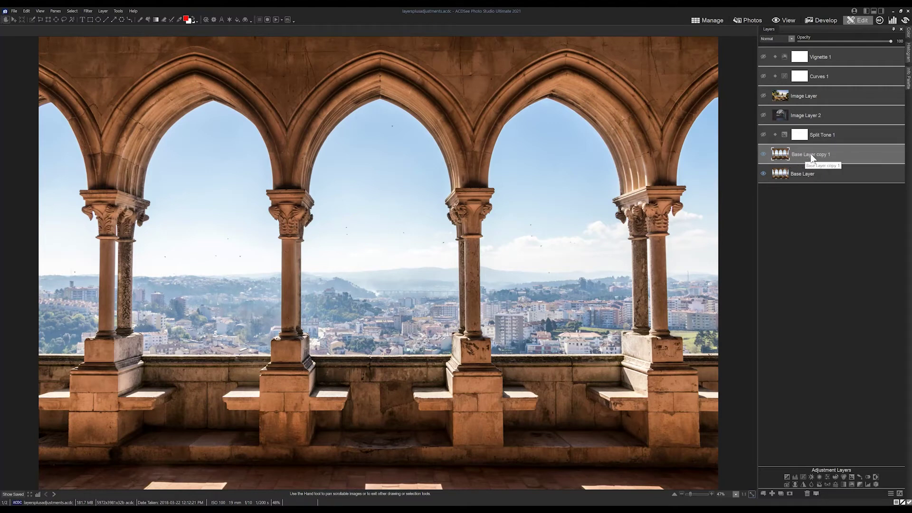
pyautogui.moveTo(811, 154); pyautogui.dragTo(810, 154)
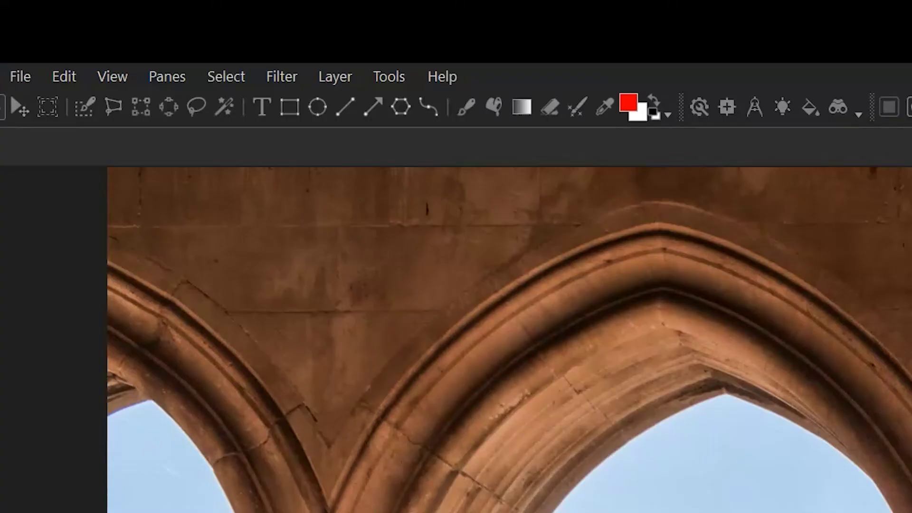
# Apply the Color EQ filter to the duplicated base layer with global Saturation 100 and Cyan and Blue Hue at -100
pyautogui.click(284, 77)
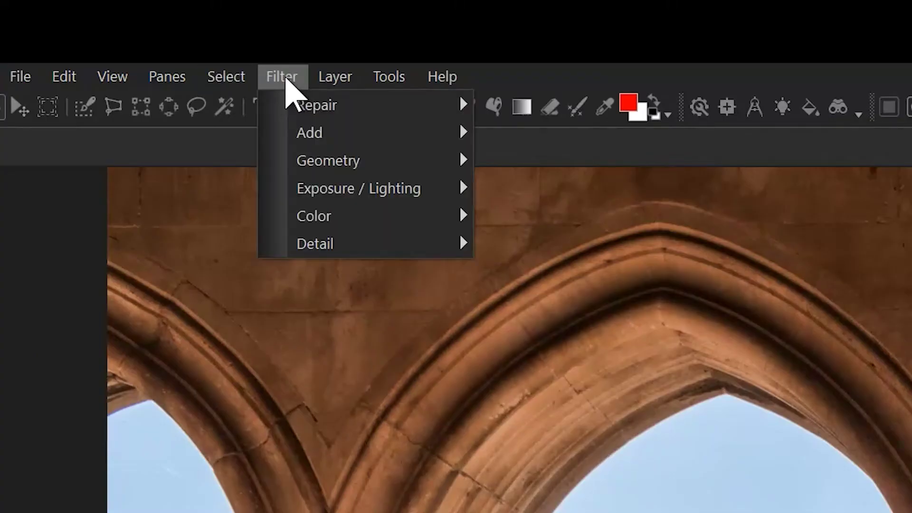
pyautogui.moveTo(338, 245)
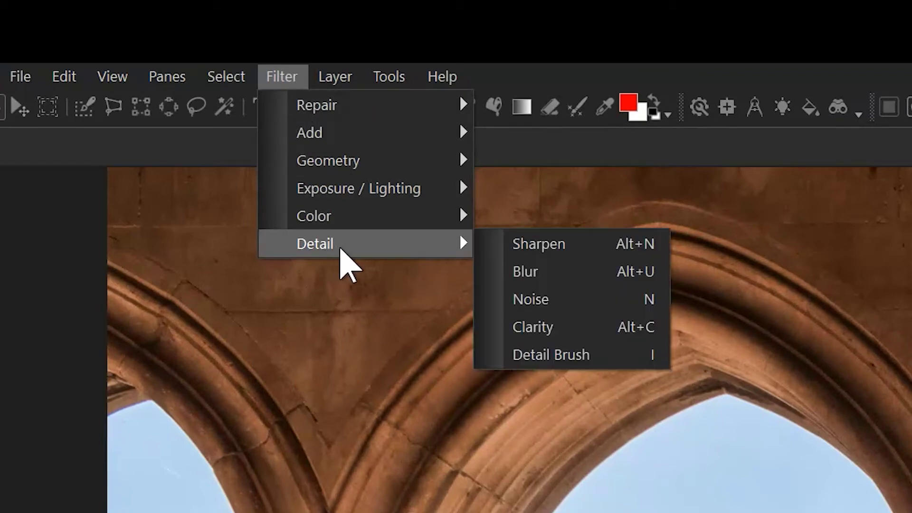
pyautogui.moveTo(348, 209)
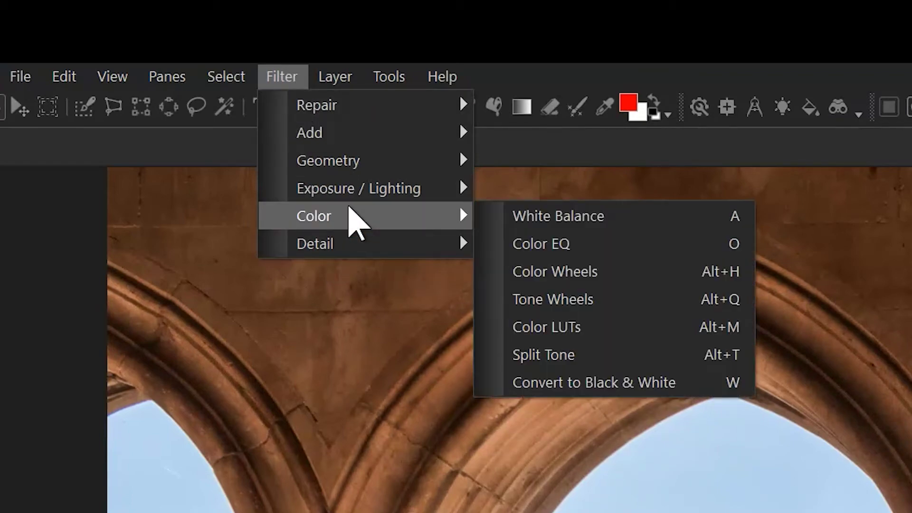
pyautogui.click(589, 240)
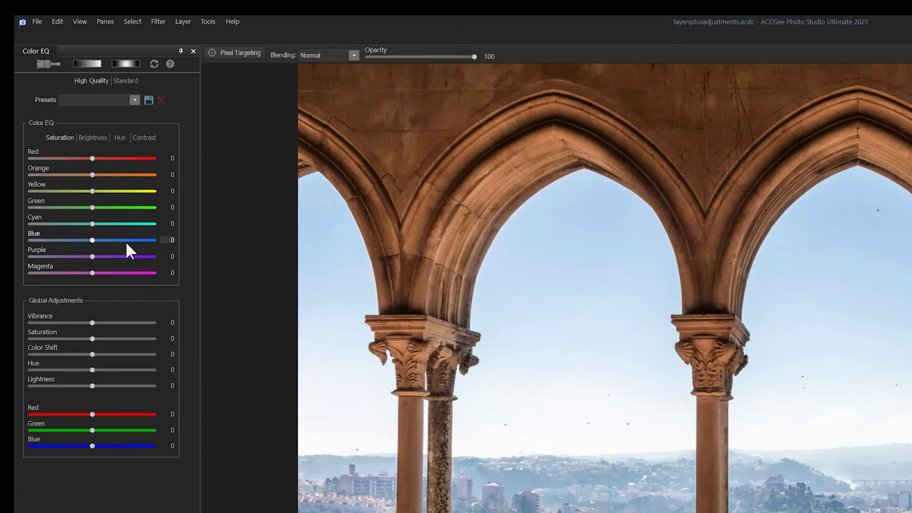
pyautogui.click(156, 340)
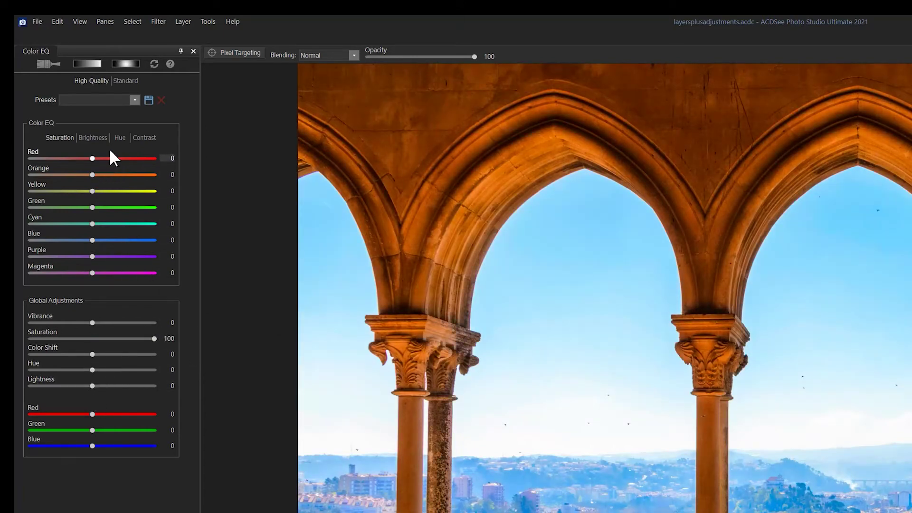
pyautogui.click(119, 137)
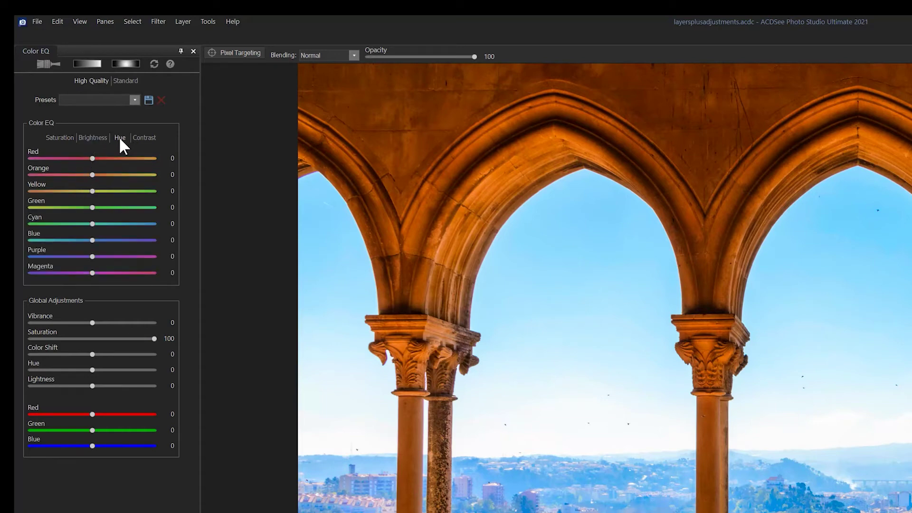
pyautogui.moveTo(91, 223); pyautogui.dragTo(14, 216)
pyautogui.moveTo(92, 240); pyautogui.dragTo(30, 240)
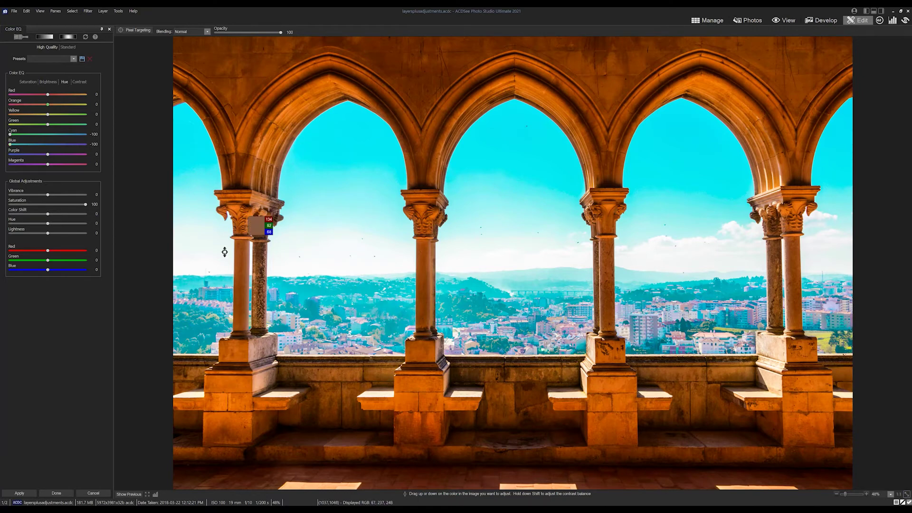
pyautogui.click(57, 494)
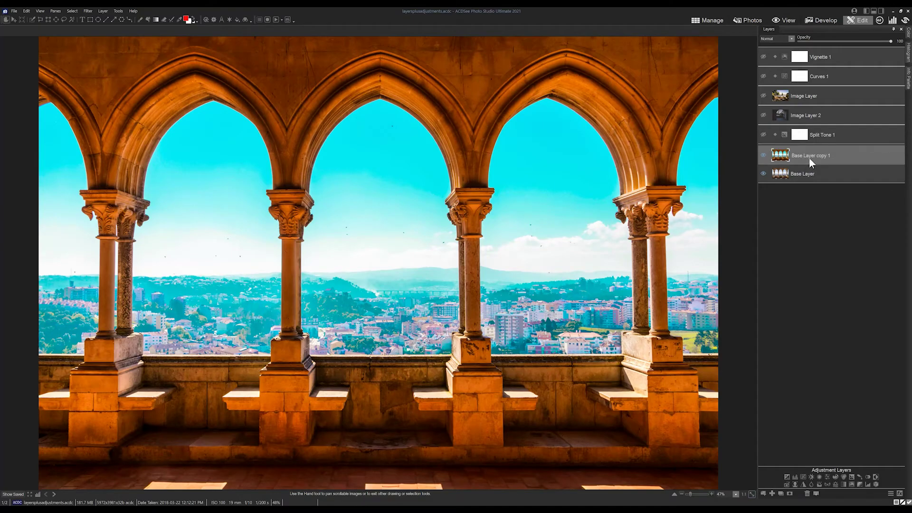
# Compare the filtered Base Layer copy 1 with the original Base Layer
pyautogui.moveTo(808, 157); pyautogui.dragTo(810, 156)
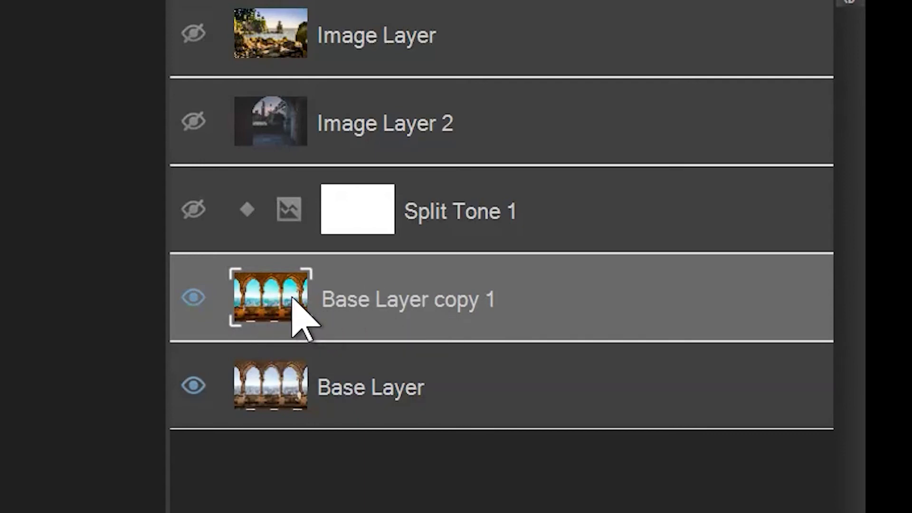
pyautogui.click(323, 392)
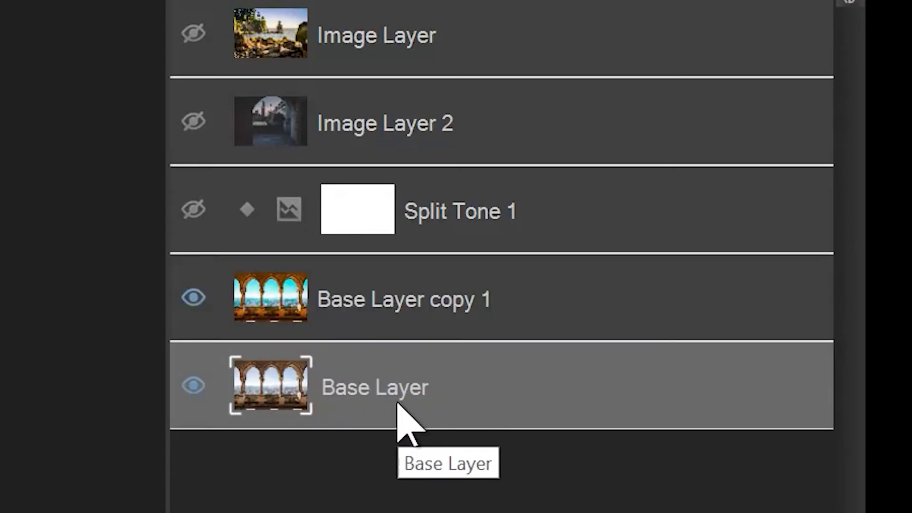
pyautogui.click(396, 298)
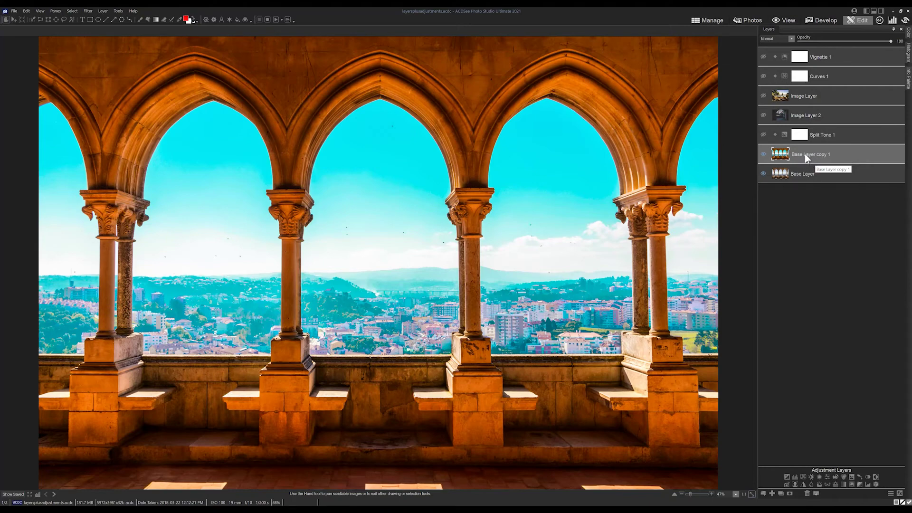
pyautogui.moveTo(814, 153)
pyautogui.mouseDown()
pyautogui.moveTo(831, 152)
pyautogui.moveTo(813, 154)
pyautogui.mouseUp()
pyautogui.moveTo(806, 154); pyautogui.dragTo(819, 155)
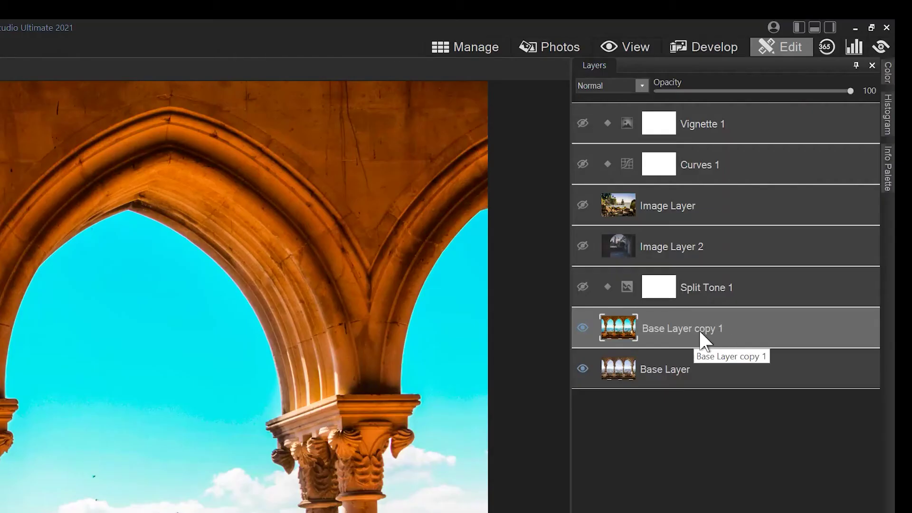
pyautogui.click(826, 158)
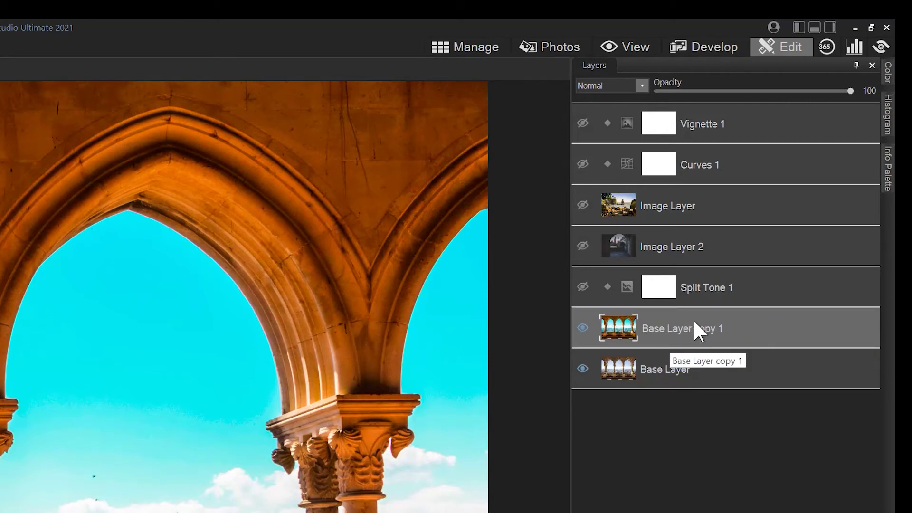
# Show the Split Tone 1, Image Layer 2, Image Layer, Curves 1 and Vignette 1 layers
pyautogui.click(582, 287)
pyautogui.click(582, 246)
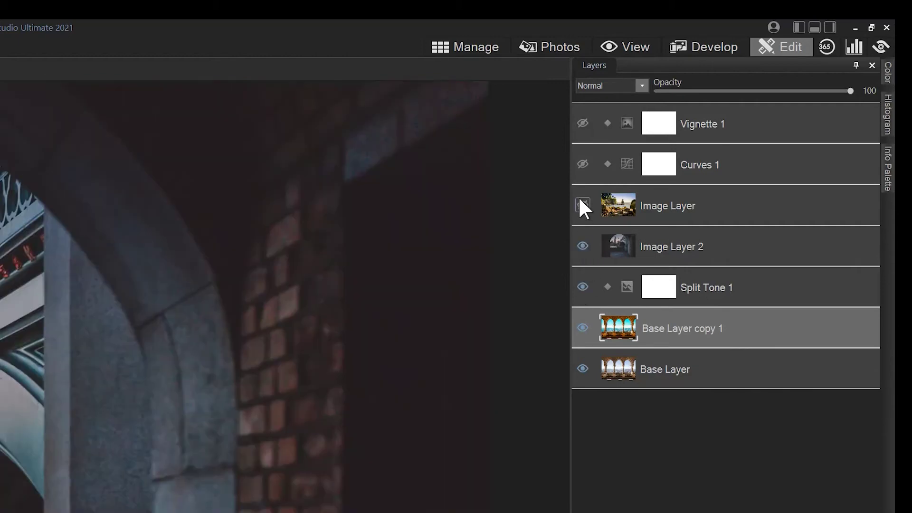
pyautogui.click(582, 205)
pyautogui.click(582, 164)
pyautogui.click(582, 123)
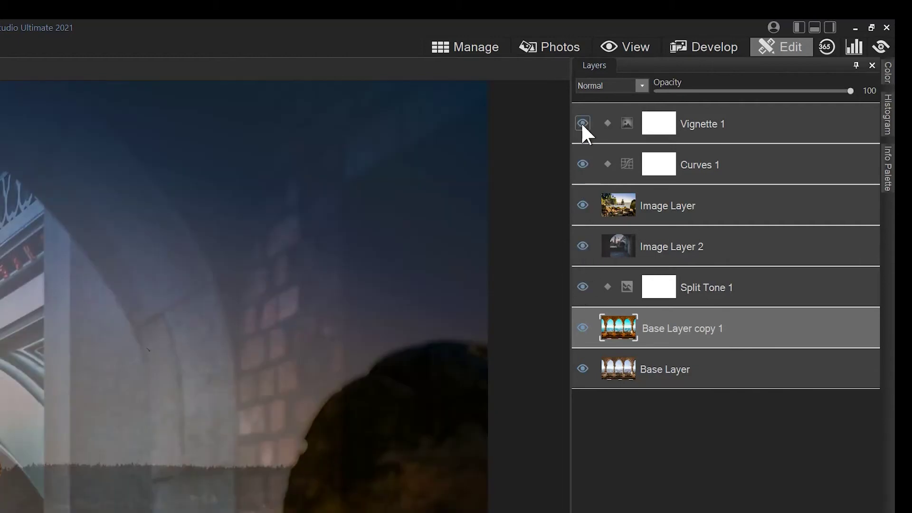
# Examine the Split Tone 1 settings and mask properties, the Image Layer, and the Curves 1 and Vignette 1 settings
pyautogui.click(716, 285)
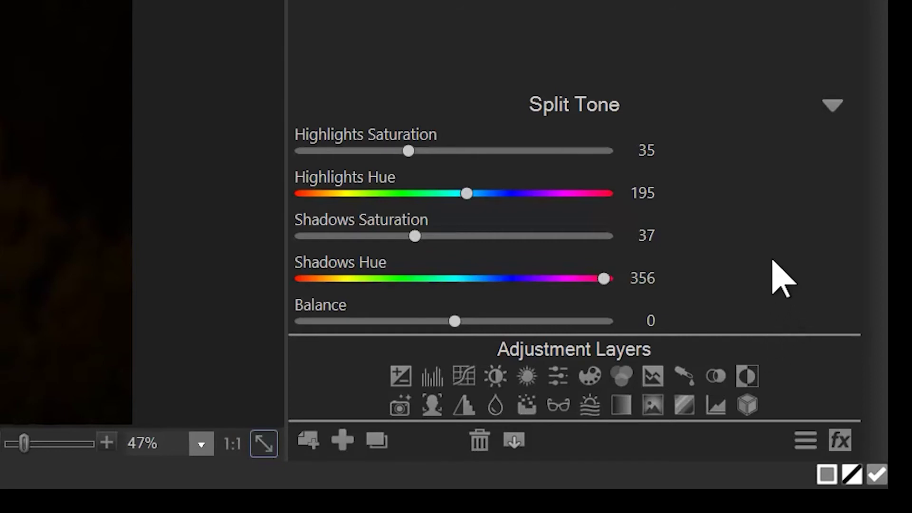
pyautogui.click(832, 105)
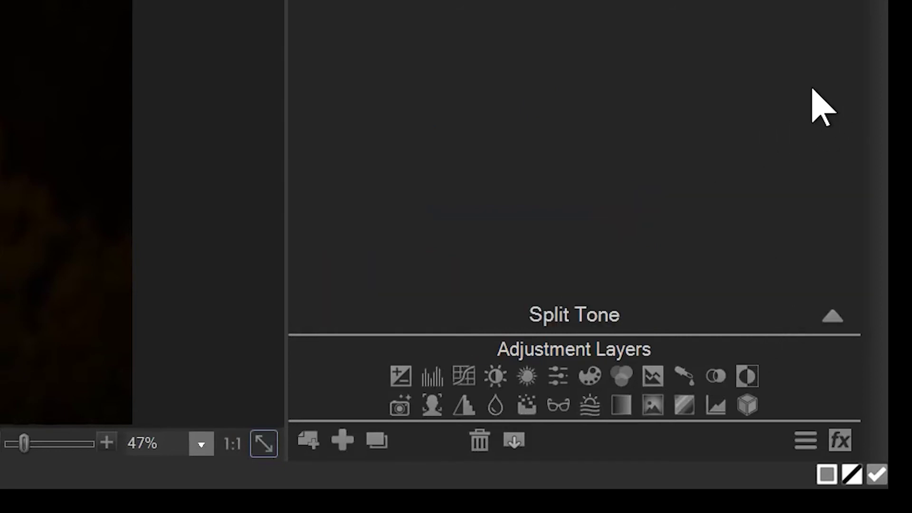
pyautogui.click(436, 387)
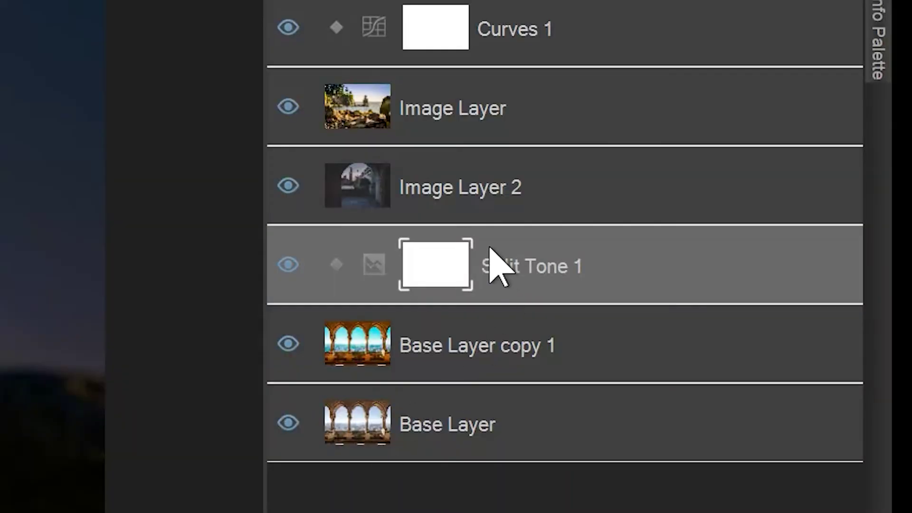
pyautogui.moveTo(440, 266); pyautogui.dragTo(435, 271)
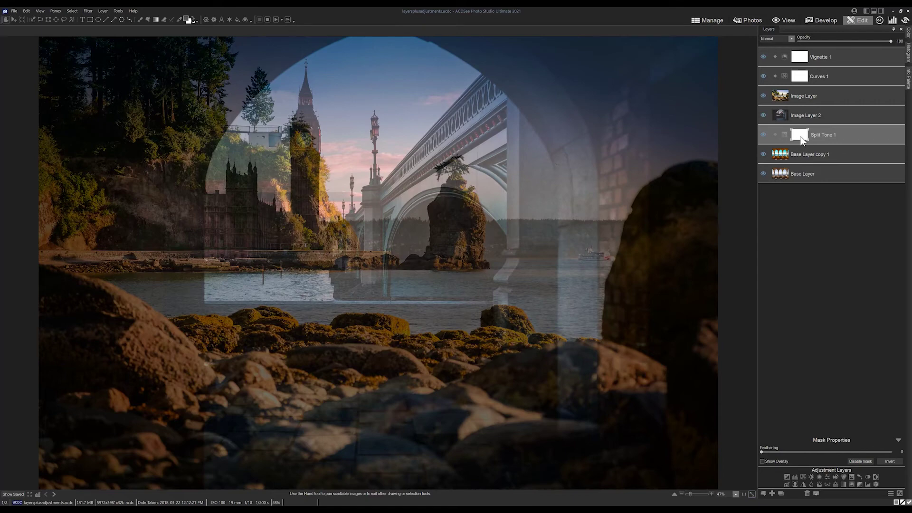
pyautogui.click(802, 96)
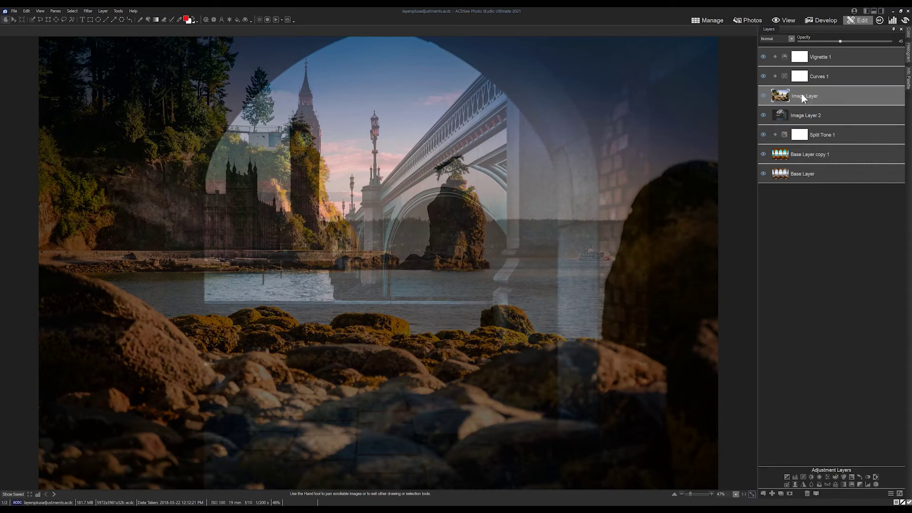
pyautogui.click(831, 77)
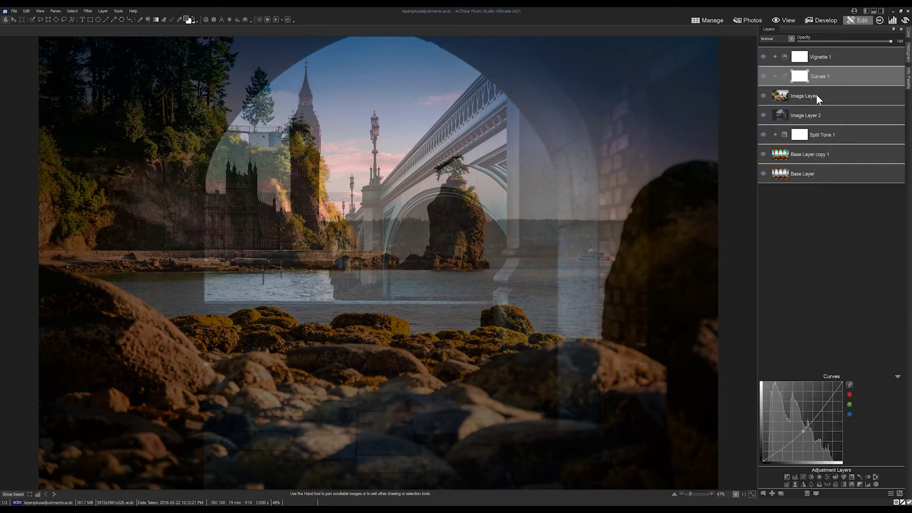
pyautogui.click(816, 94)
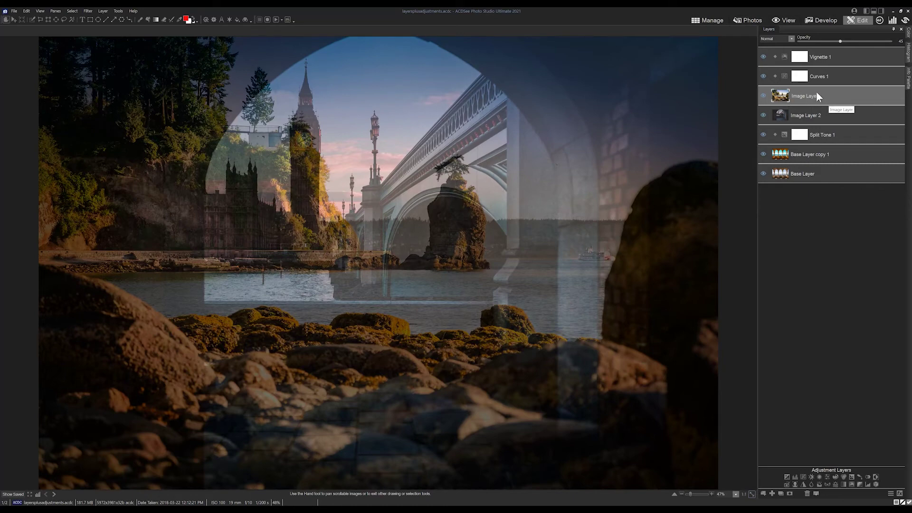
pyautogui.click(829, 56)
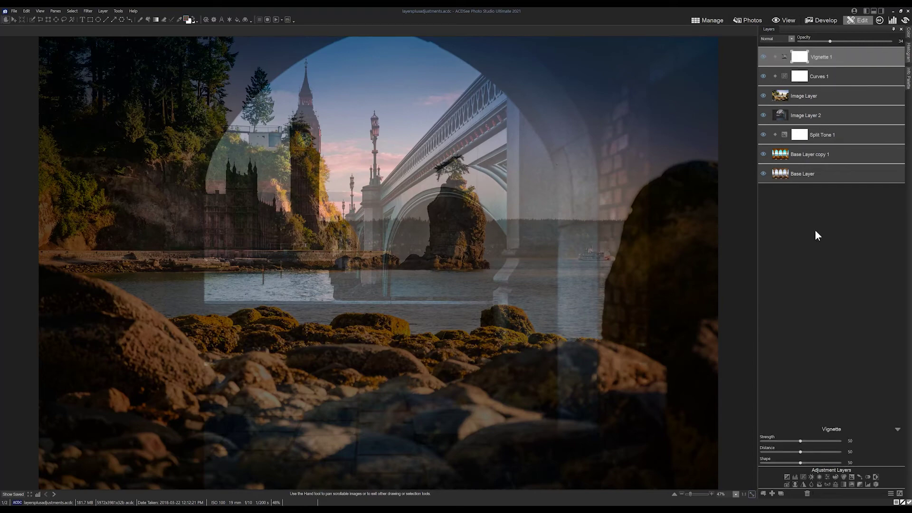
# Add a blank layer above Vignette 1 and place a text layer reading "Text" over the rocks
pyautogui.click(770, 492)
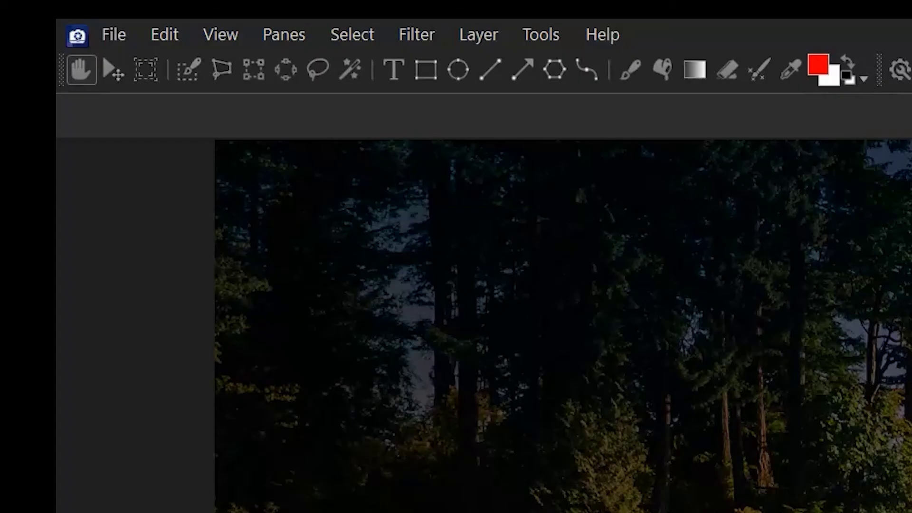
pyautogui.click(395, 72)
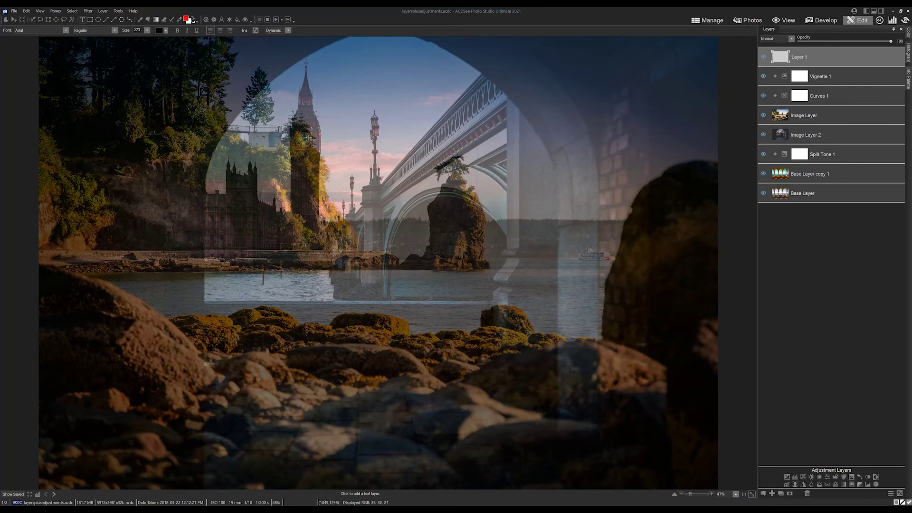
pyautogui.click(355, 337)
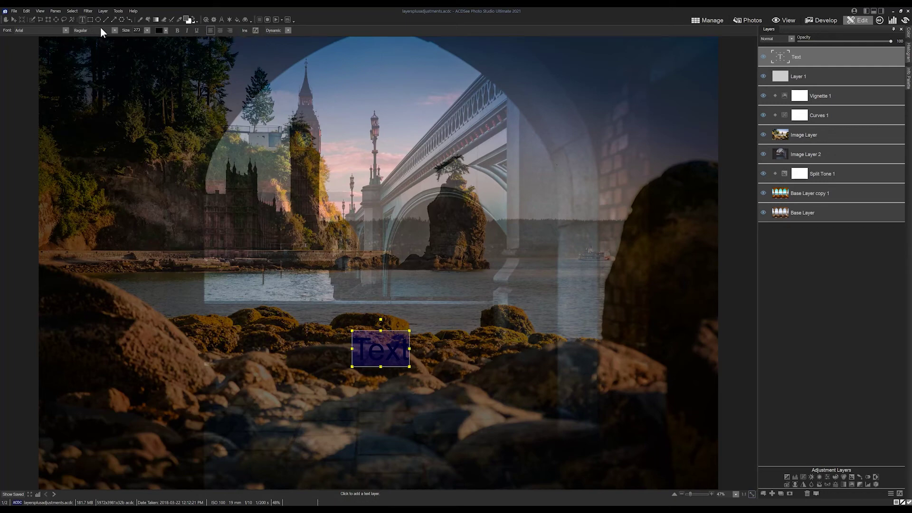
pyautogui.click(799, 56)
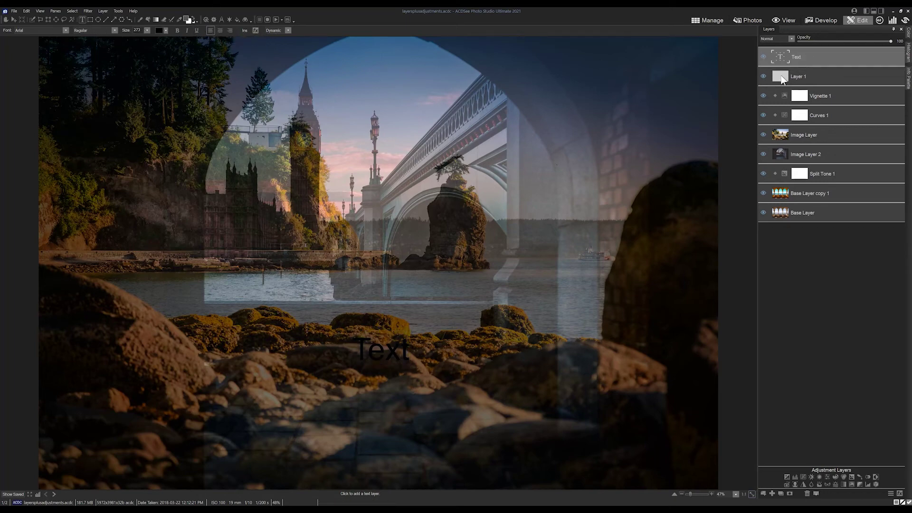
# Set the text "Text" over the rocks in the BioRhyme font with the Expanded style and color it white
pyautogui.click(363, 352)
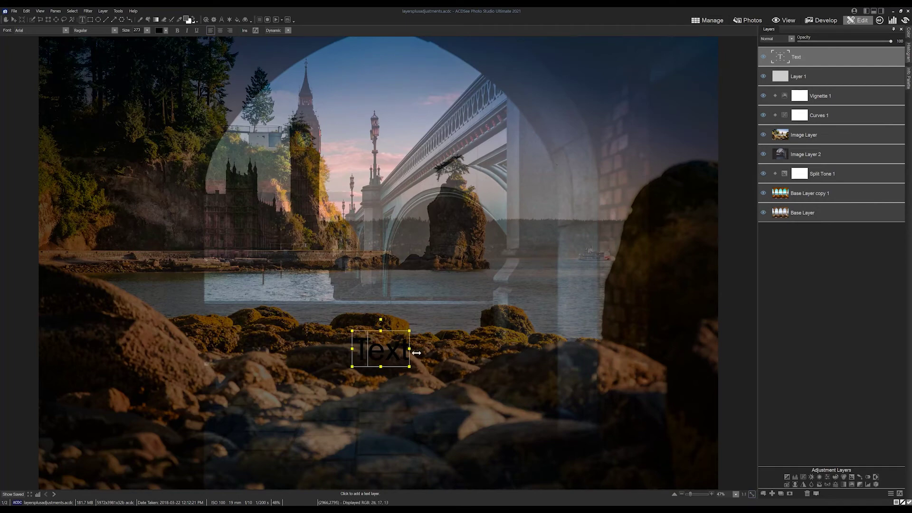
pyautogui.doubleClick(384, 348)
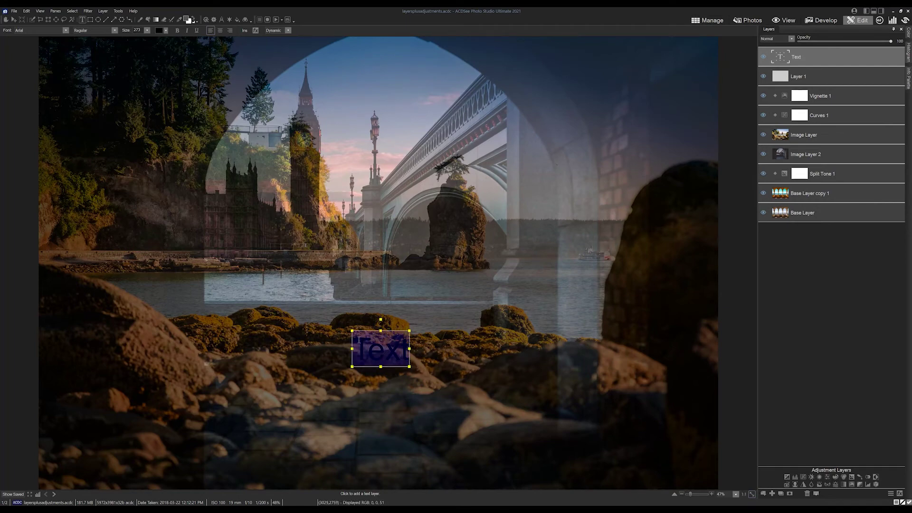
pyautogui.click(66, 30)
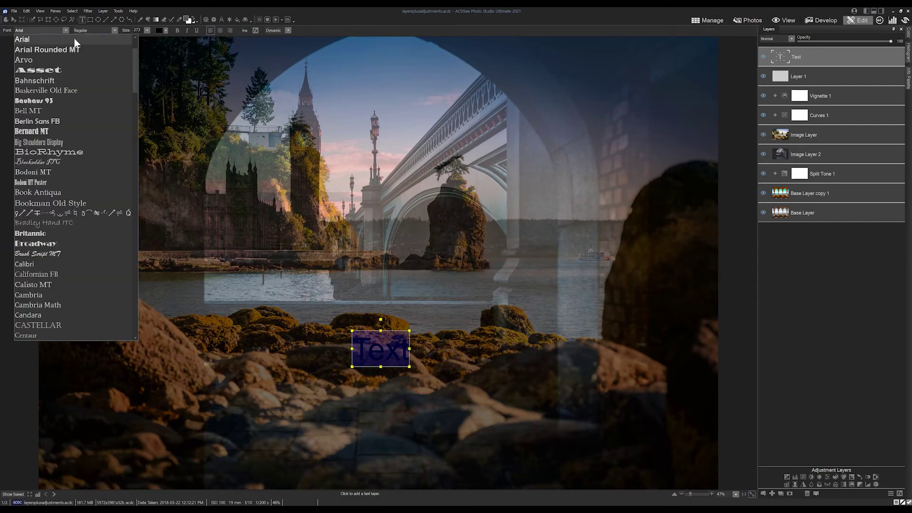
pyautogui.scroll(-2, 133, 71)
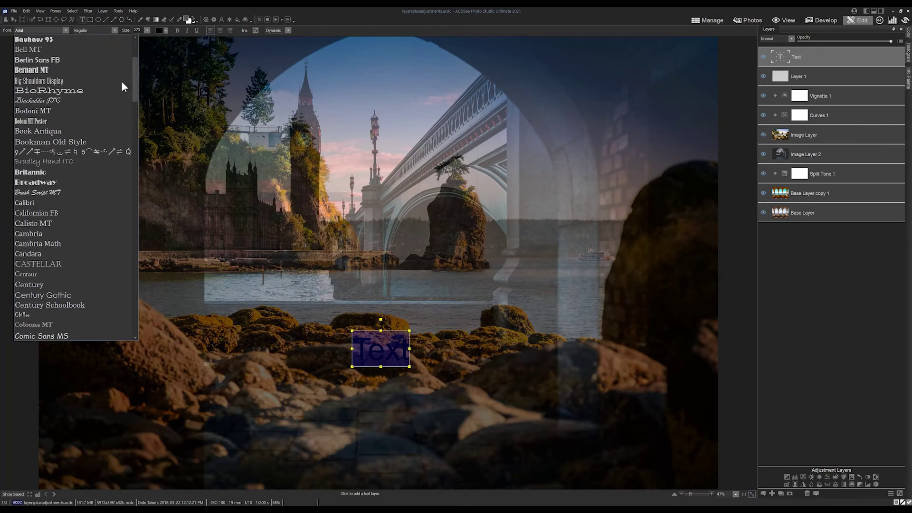
pyautogui.click(119, 91)
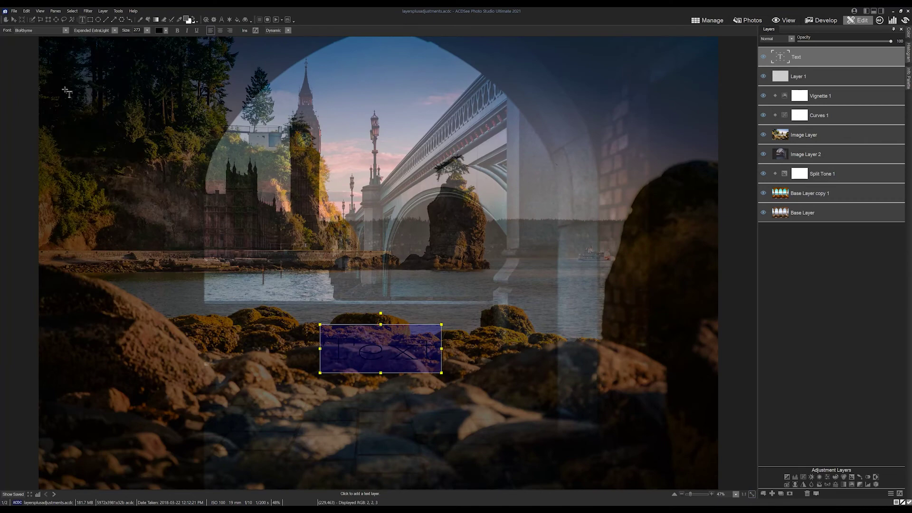
pyautogui.click(114, 30)
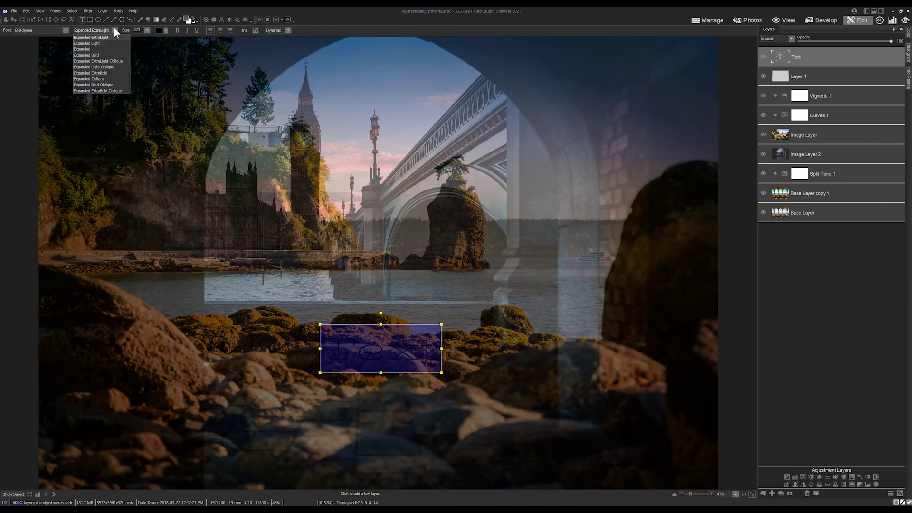
pyautogui.click(98, 49)
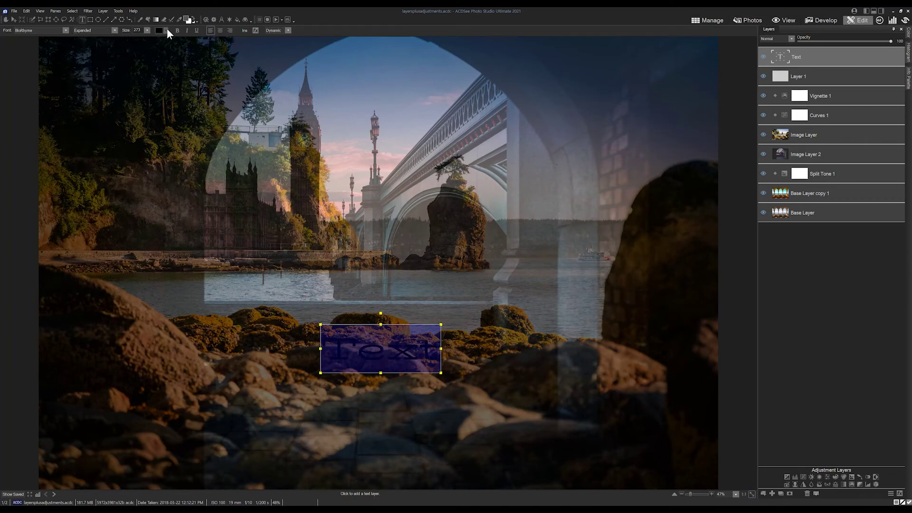
pyautogui.click(166, 31)
pyautogui.click(158, 38)
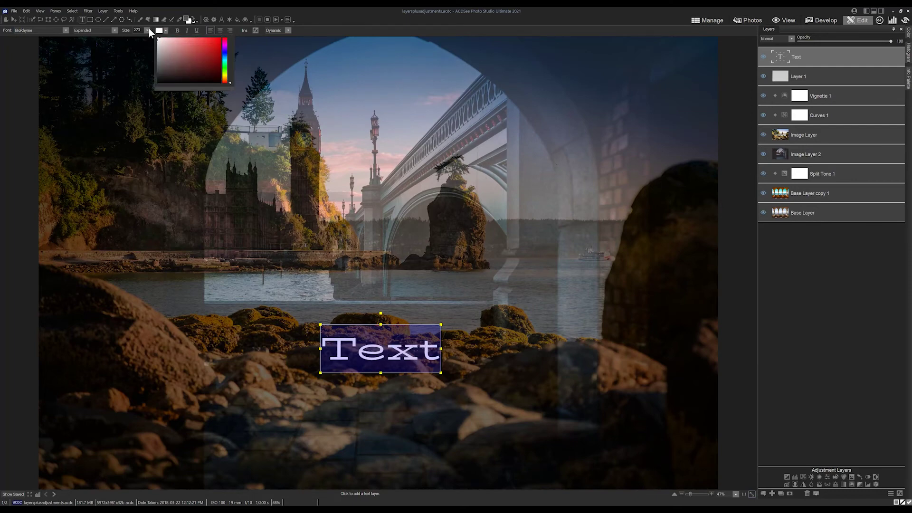
# Replace the whole wording of the white text layer with "Layer Effect"
pyautogui.click(385, 350)
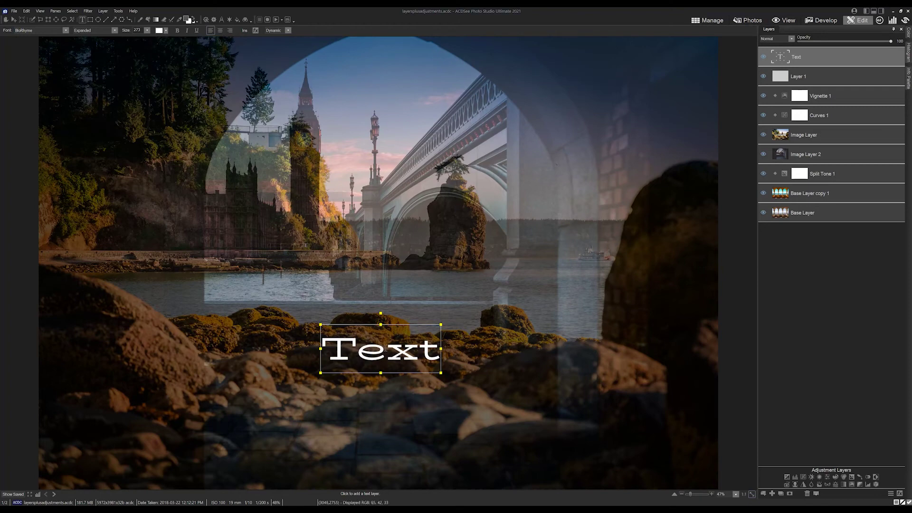
pyautogui.hotkey('ctrl', 'a')
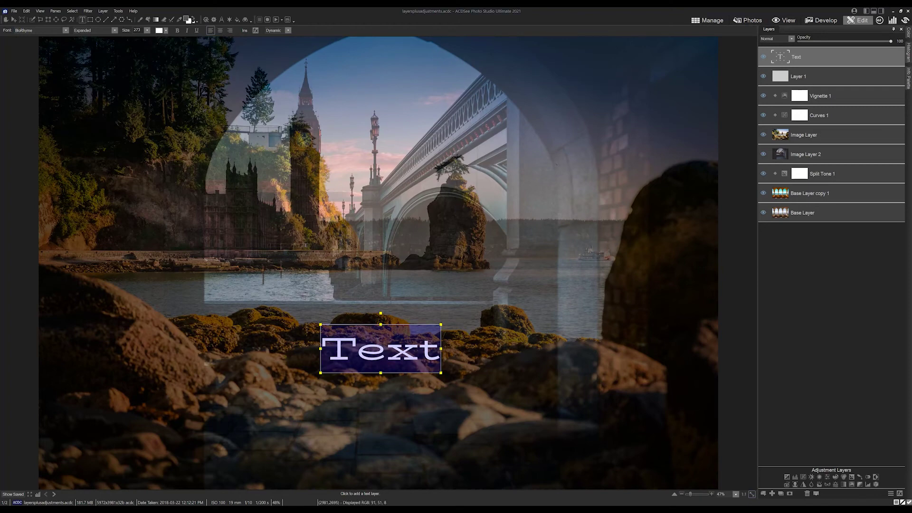
pyautogui.write('Lay')
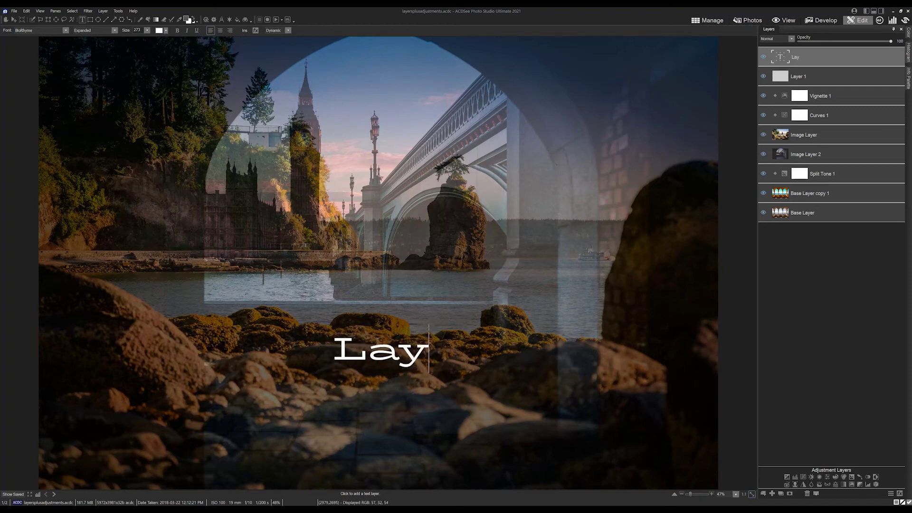
pyautogui.write('er Effect')
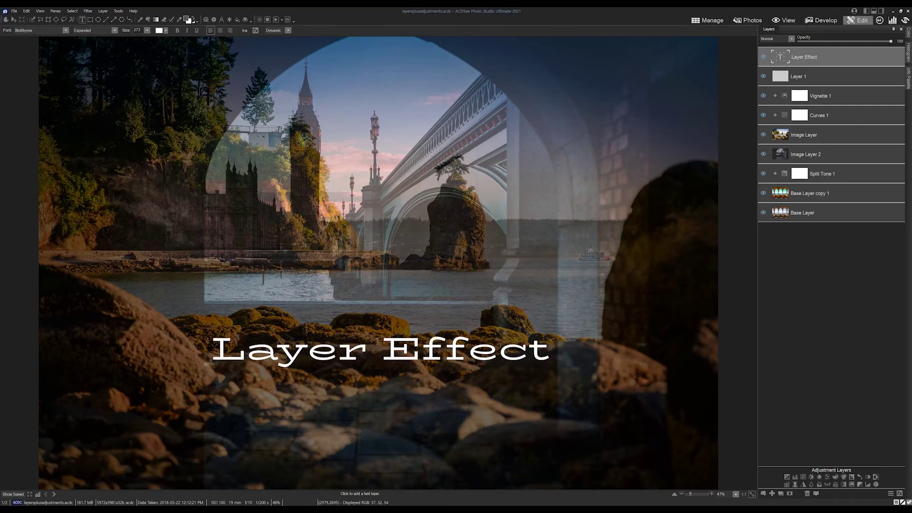
pyautogui.press('Escape')
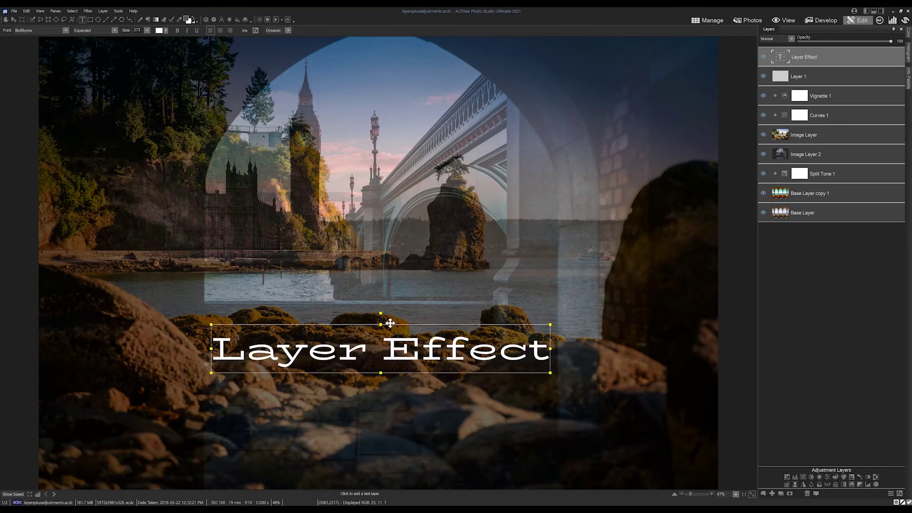
# Move the "Layer Effect" text up over the water, snap it to the center of the image and commit the move
pyautogui.moveTo(390, 325); pyautogui.dragTo(384, 245)
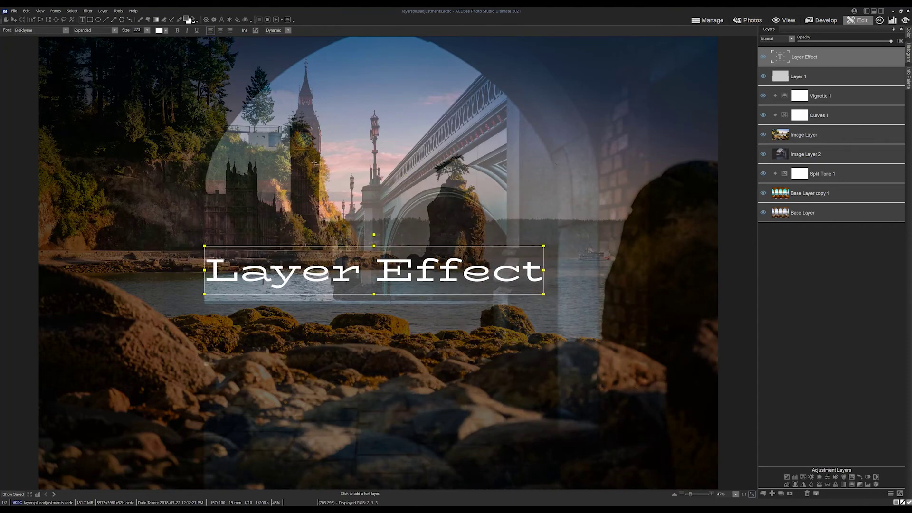
pyautogui.moveTo(384, 246); pyautogui.dragTo(394, 204)
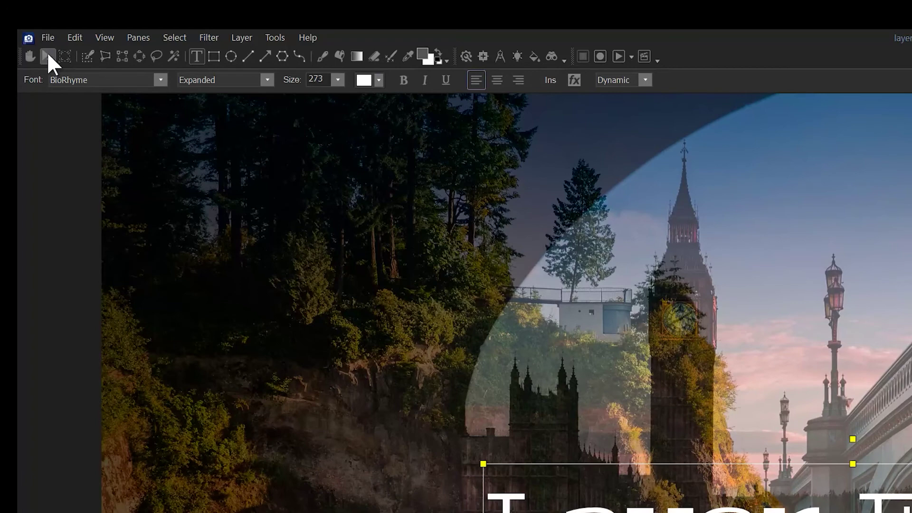
pyautogui.click(47, 54)
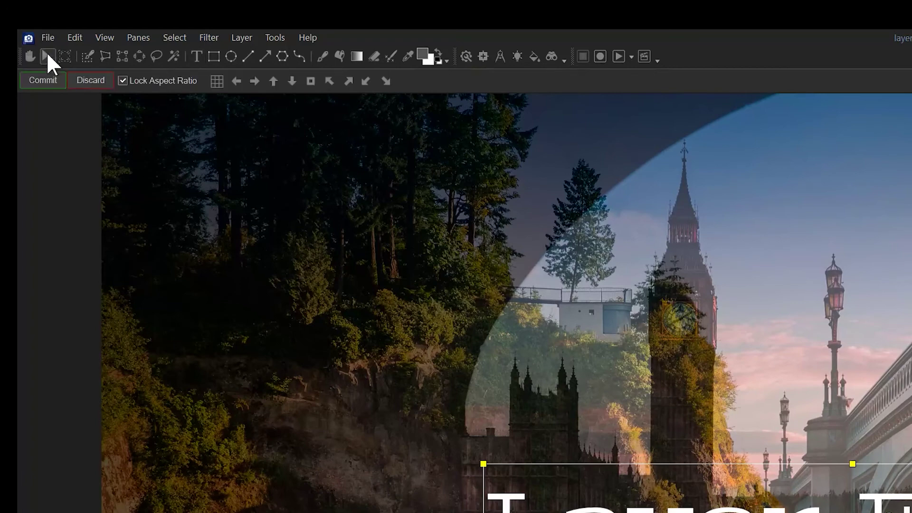
pyautogui.click(309, 80)
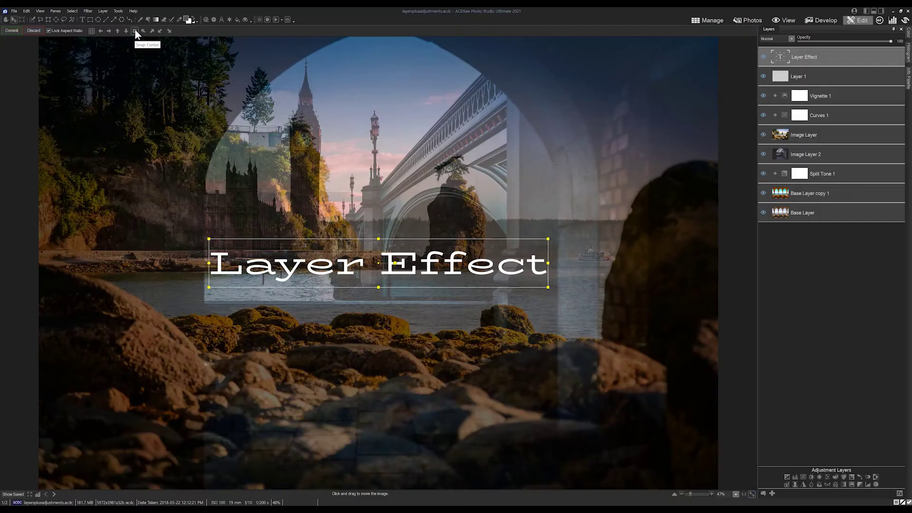
pyautogui.click(12, 30)
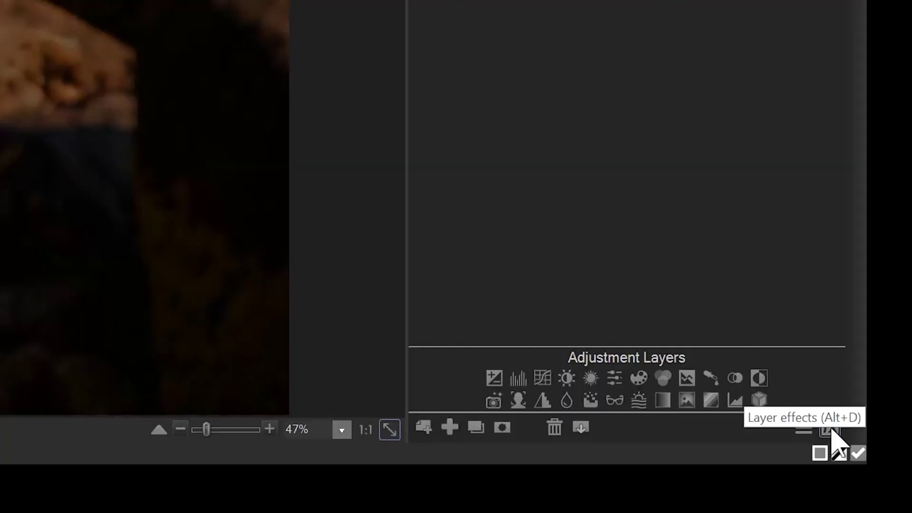
# Apply a white outline with thickness 1, blur 5 and opacity 100, plus a shadow, to the "Layer Effect" text layer
pyautogui.click(830, 430)
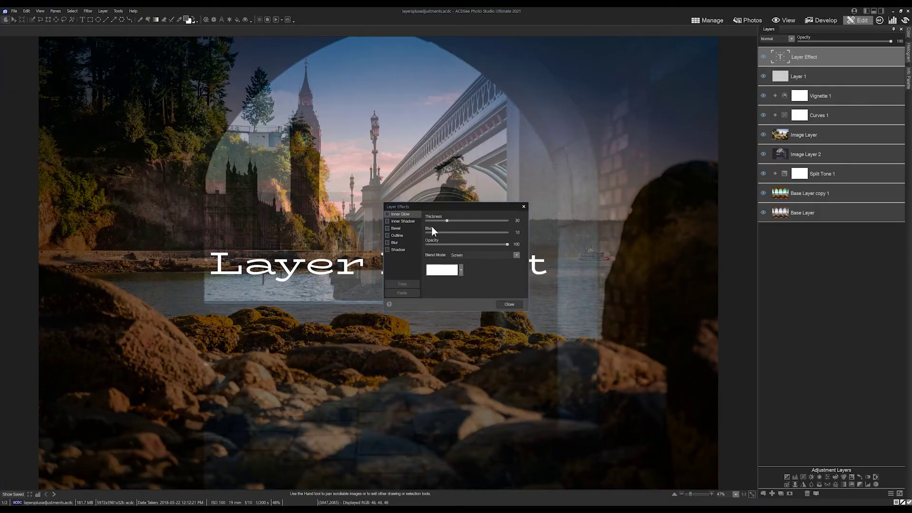
pyautogui.moveTo(445, 206); pyautogui.dragTo(560, 121)
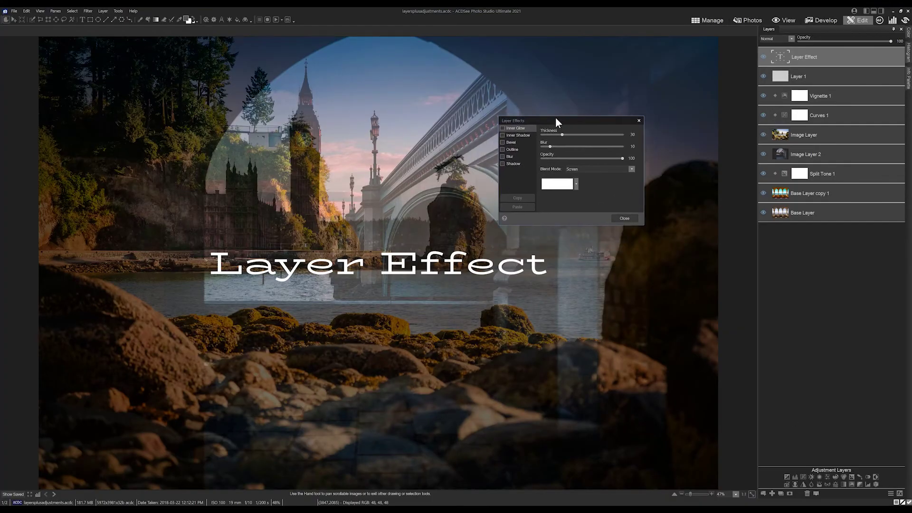
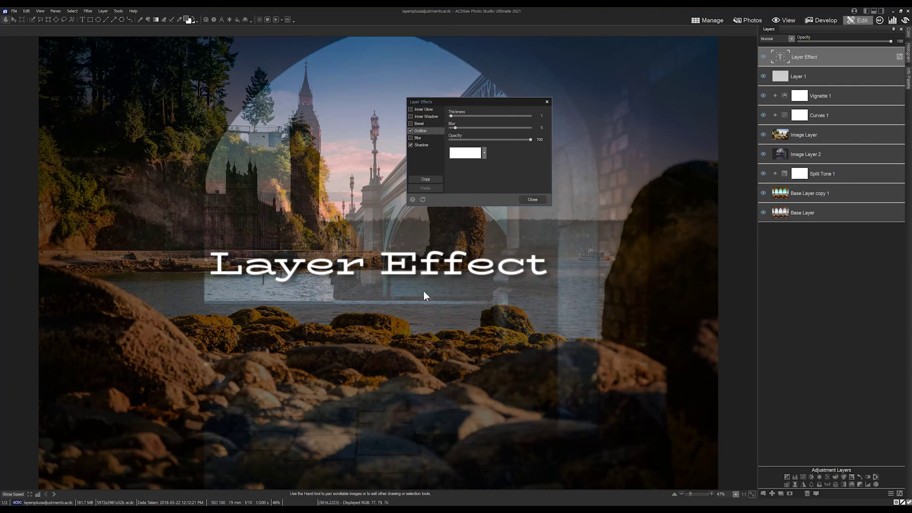
pyautogui.click(531, 200)
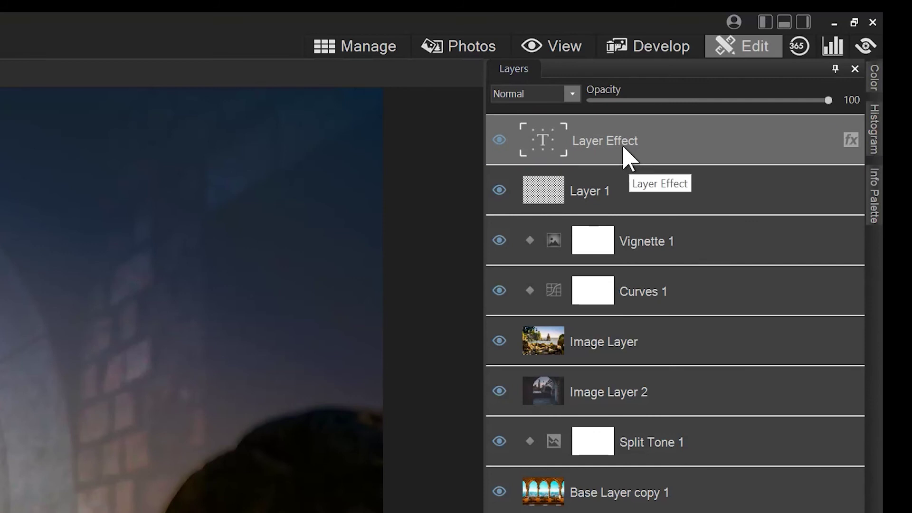
# Reopen the "Layer Effect" layer's effects, review its Outline and Shadow settings, and copy all the effect settings
pyautogui.click(850, 140)
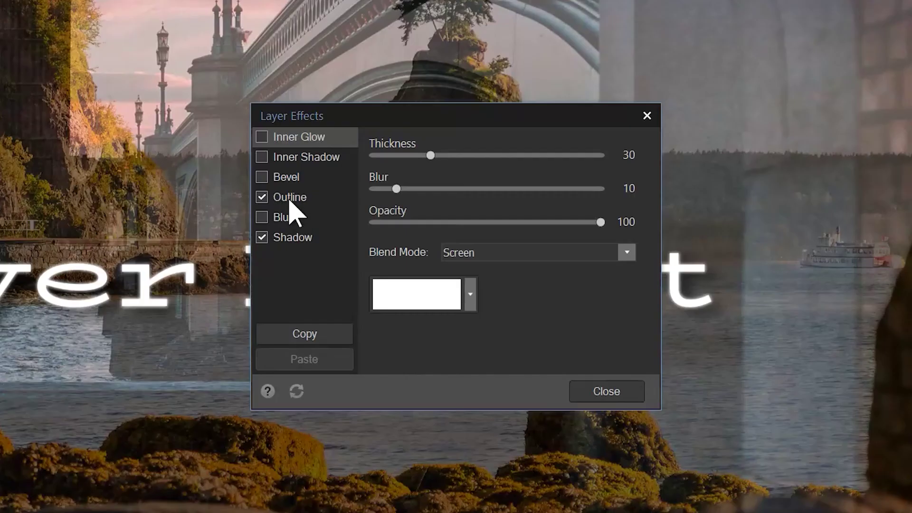
pyautogui.click(398, 236)
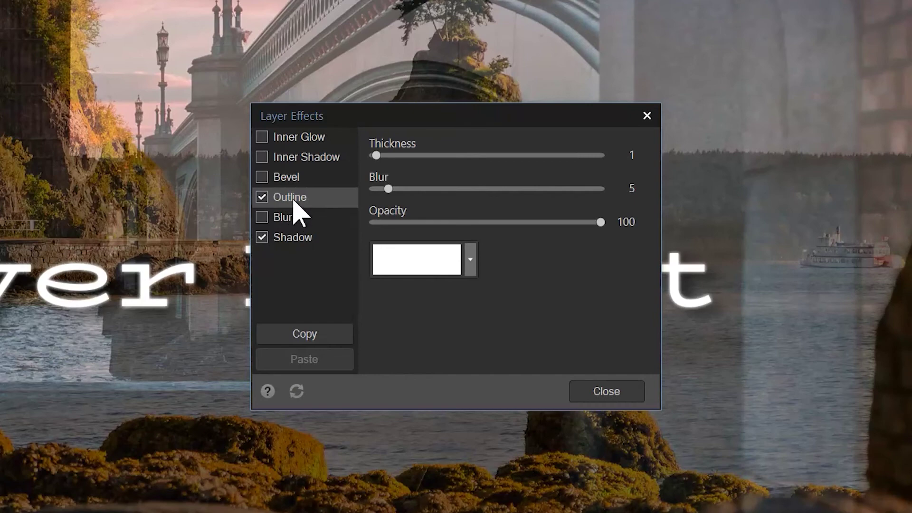
pyautogui.click(296, 239)
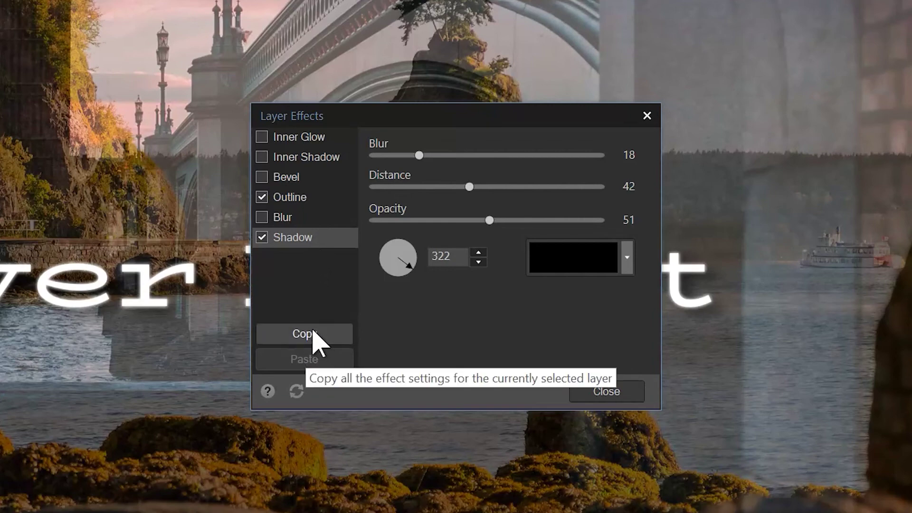
pyautogui.moveTo(429, 119); pyautogui.dragTo(447, 108)
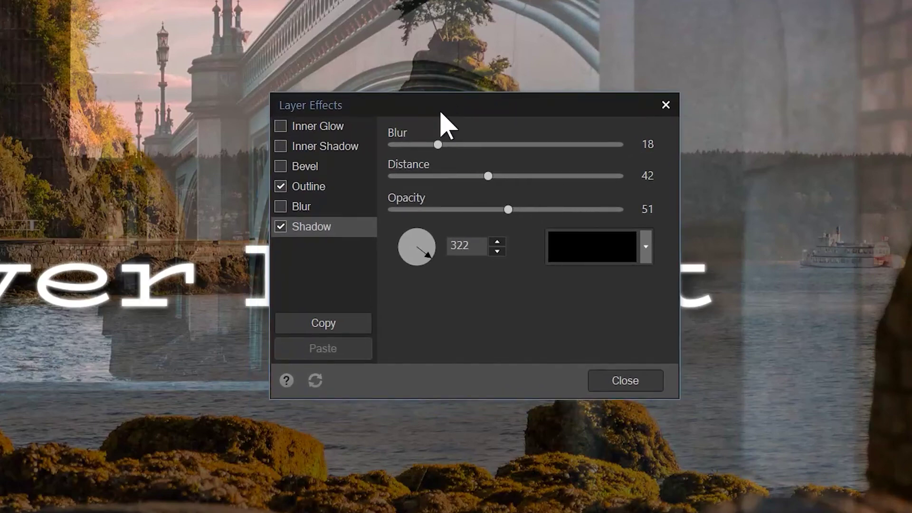
pyautogui.click(335, 323)
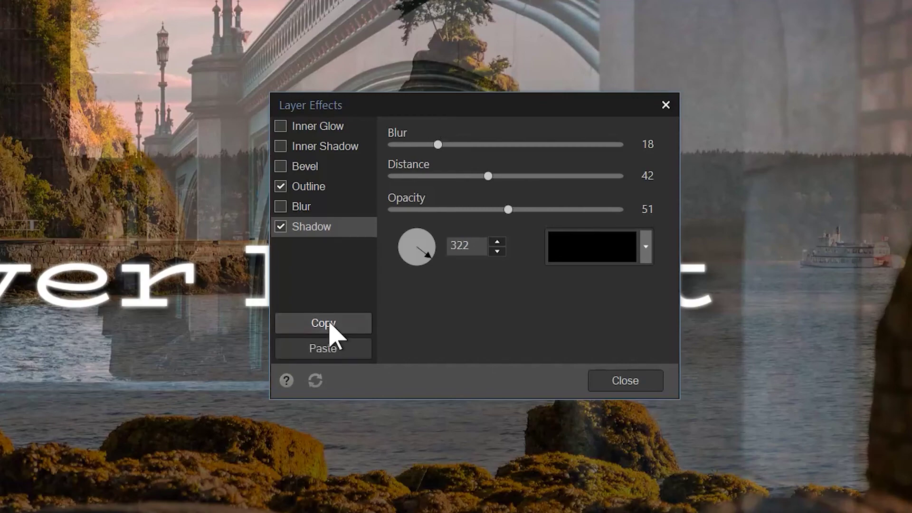
pyautogui.click(618, 382)
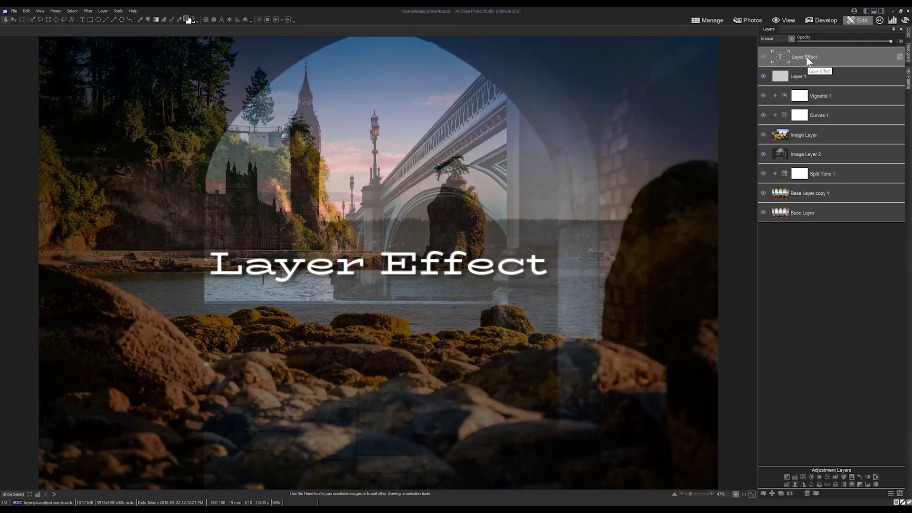
# Add another text layer reading "new text" and move it up to just below the "Layer Effect" text
pyautogui.click(82, 20)
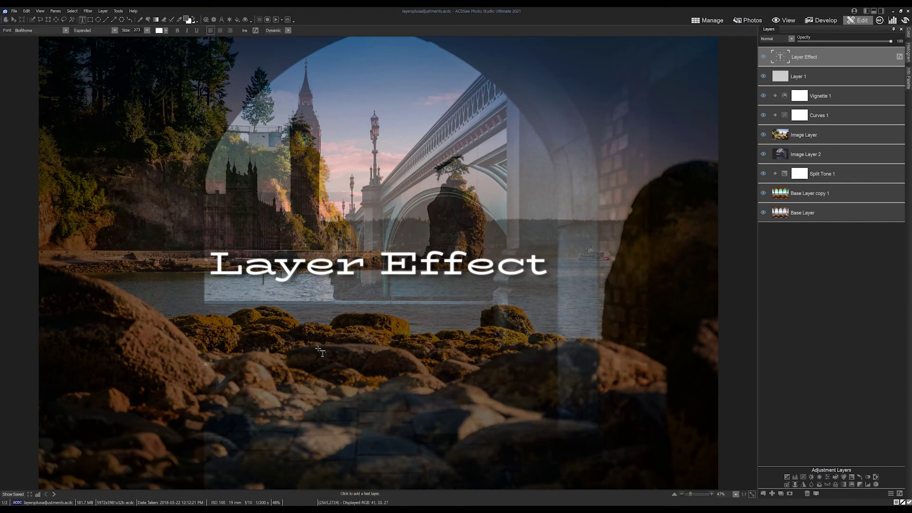
pyautogui.click(334, 341)
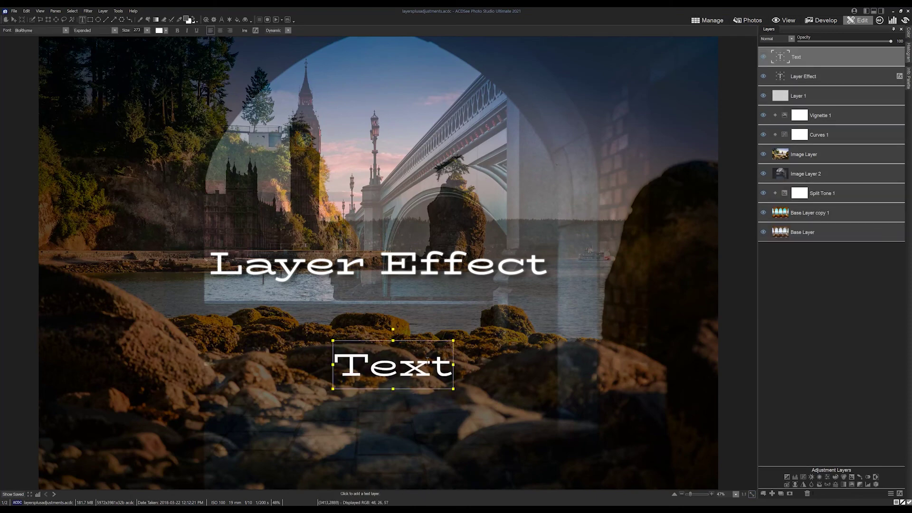
pyautogui.write('new text')
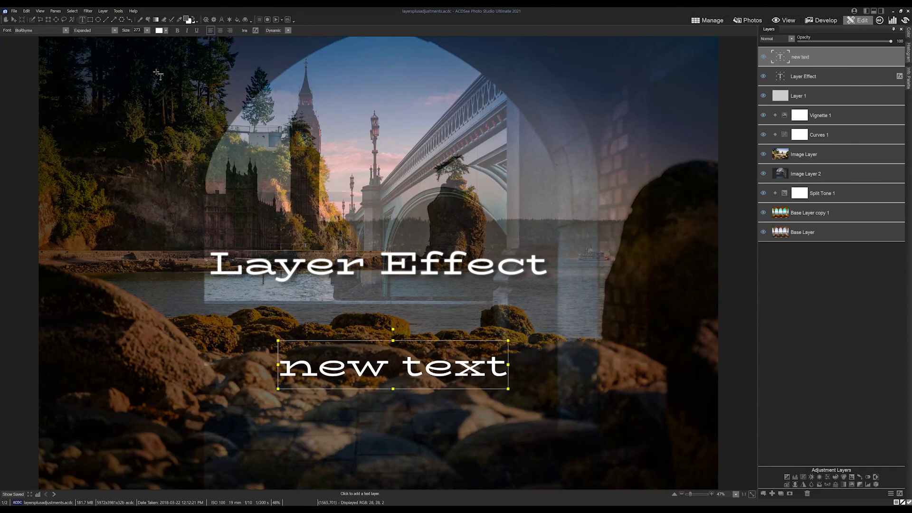
pyautogui.click(14, 19)
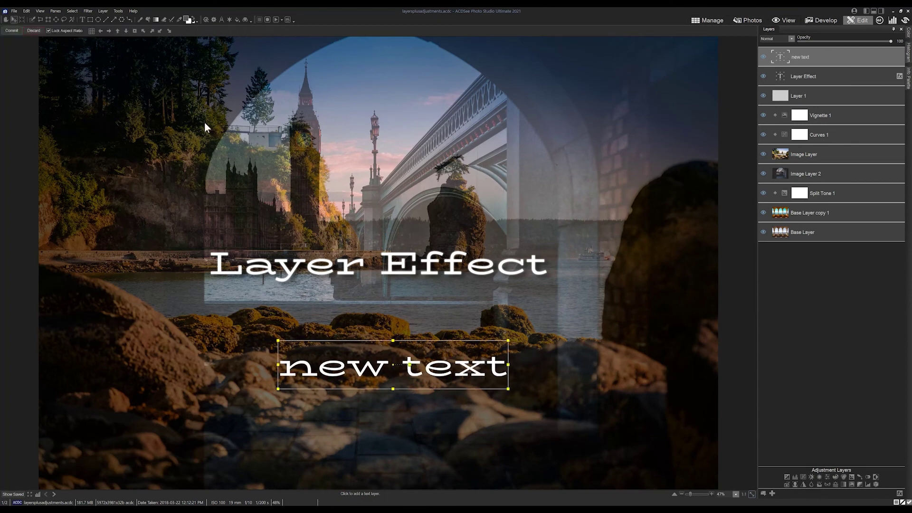
pyautogui.moveTo(407, 339); pyautogui.dragTo(443, 279)
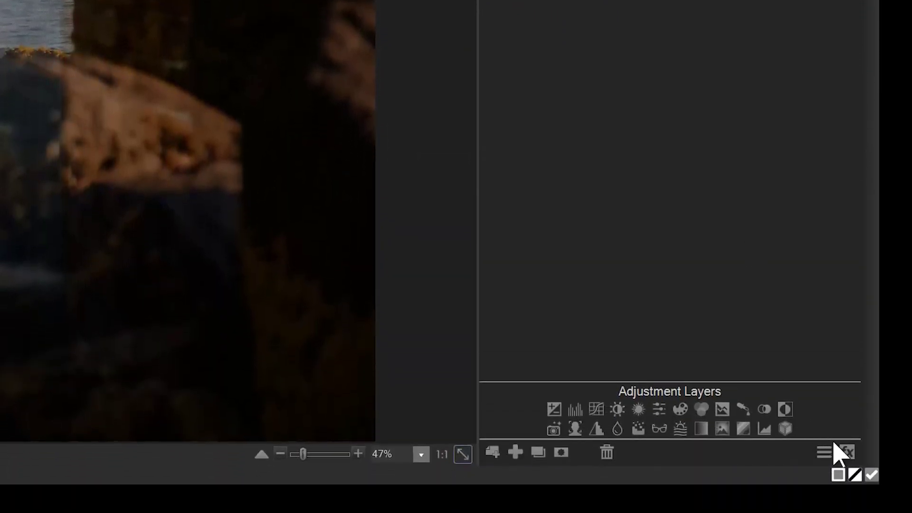
# Paste the copied outline and shadow effects onto the "new text" layer
pyautogui.click(847, 454)
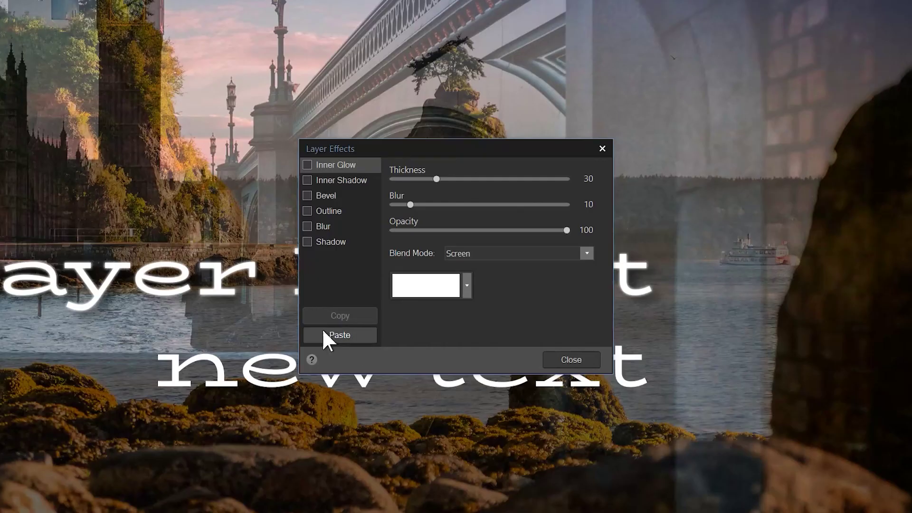
pyautogui.click(333, 334)
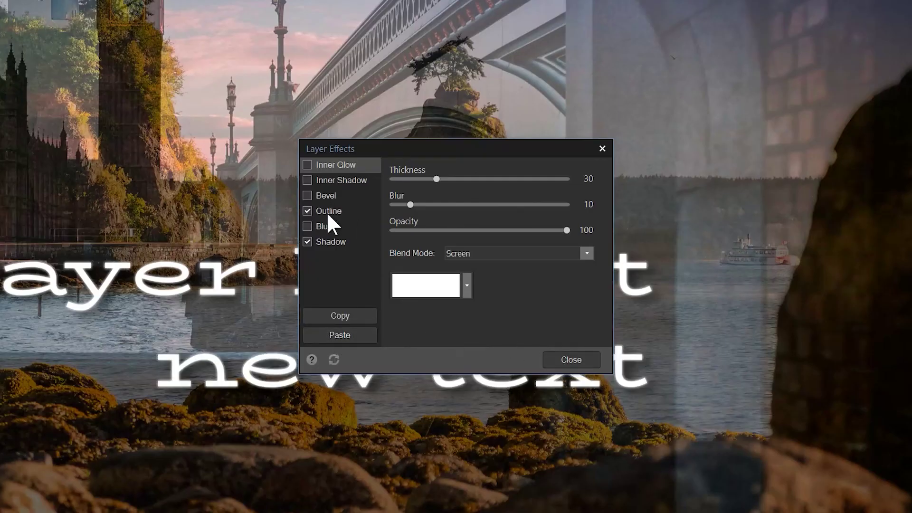
# Review the Shadow and Outline settings pasted onto the "new text" layer, then close its layer effects
pyautogui.click(329, 241)
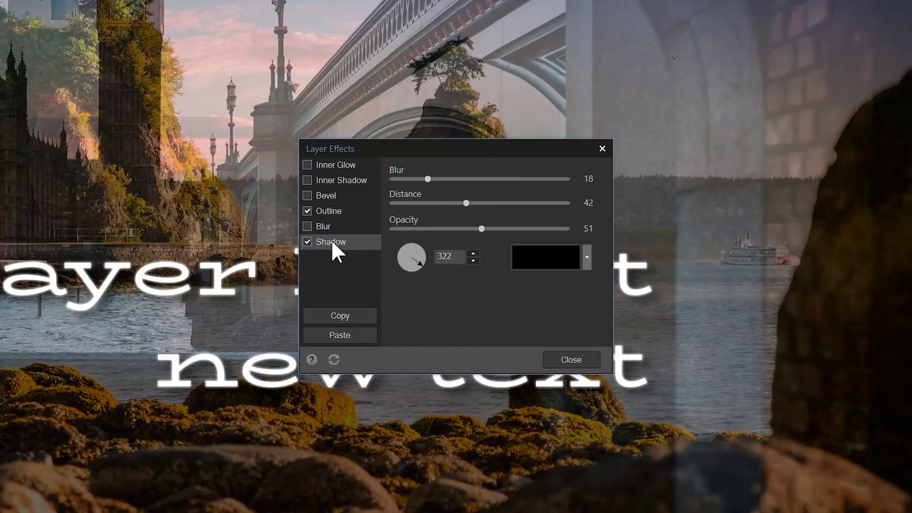
pyautogui.click(332, 210)
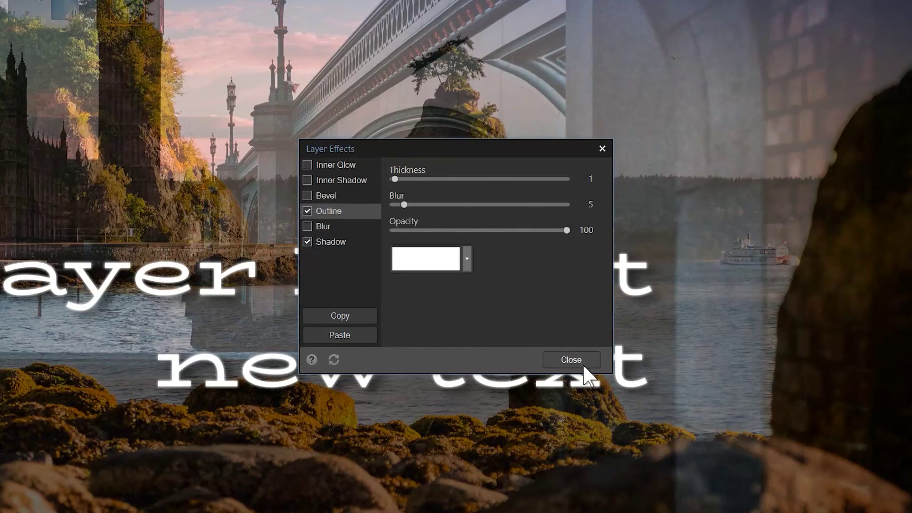
pyautogui.click(571, 360)
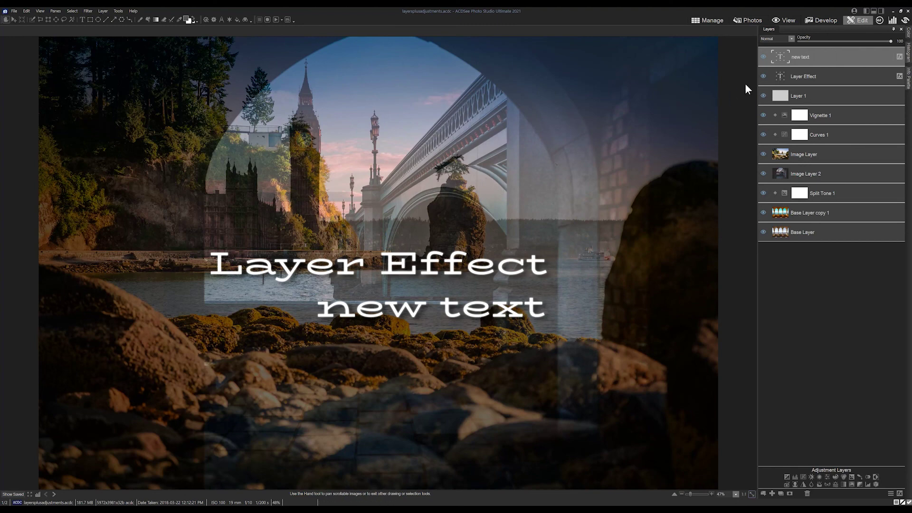
# Reopen the "new text" layer's effects from its layer entry, move the dialog clear of the text, and close it
pyautogui.click(899, 58)
pyautogui.moveTo(446, 206); pyautogui.dragTo(479, 114)
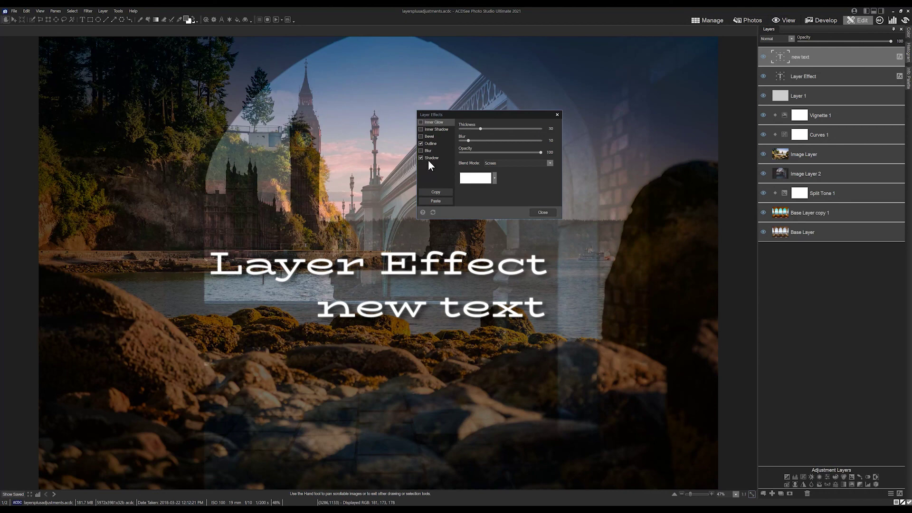
pyautogui.click(542, 211)
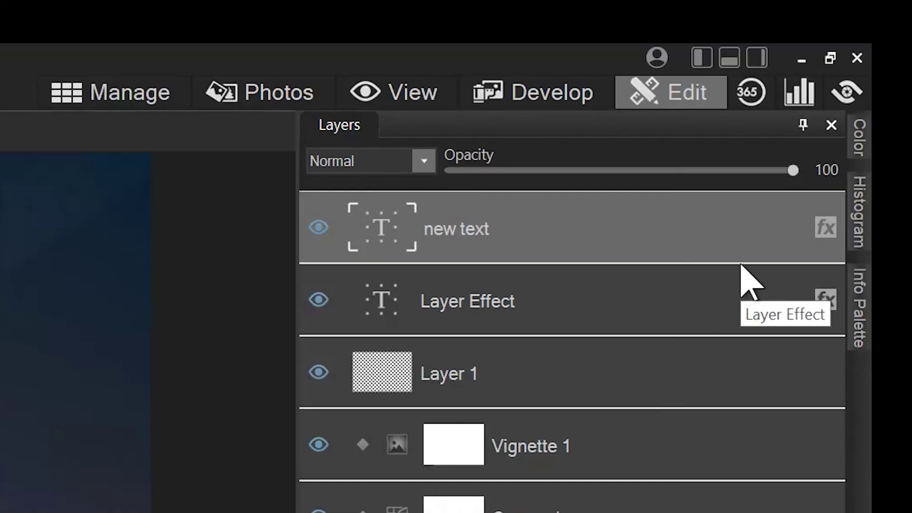
# Select the "Layer Effect" text layer and examine its opacity control and available blend modes, keeping Normal and 100
pyautogui.click(474, 301)
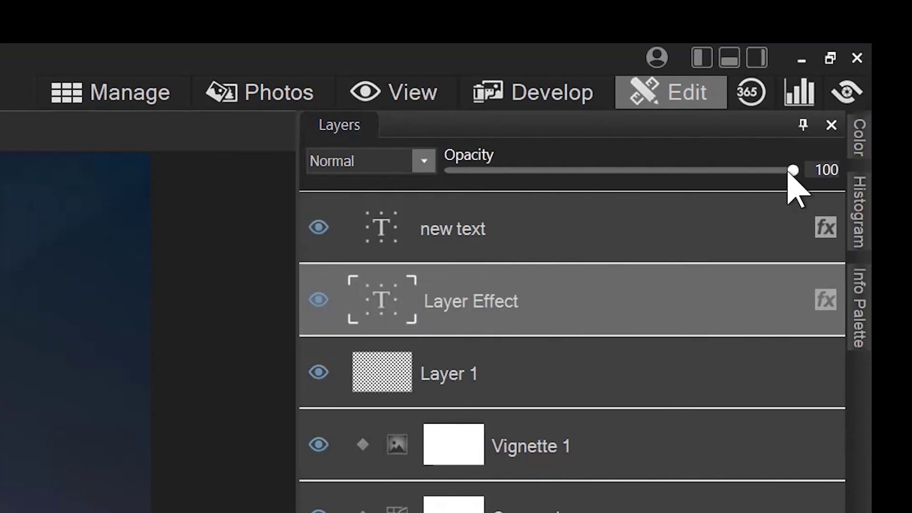
pyautogui.moveTo(789, 170); pyautogui.dragTo(846, 183)
pyautogui.click(380, 166)
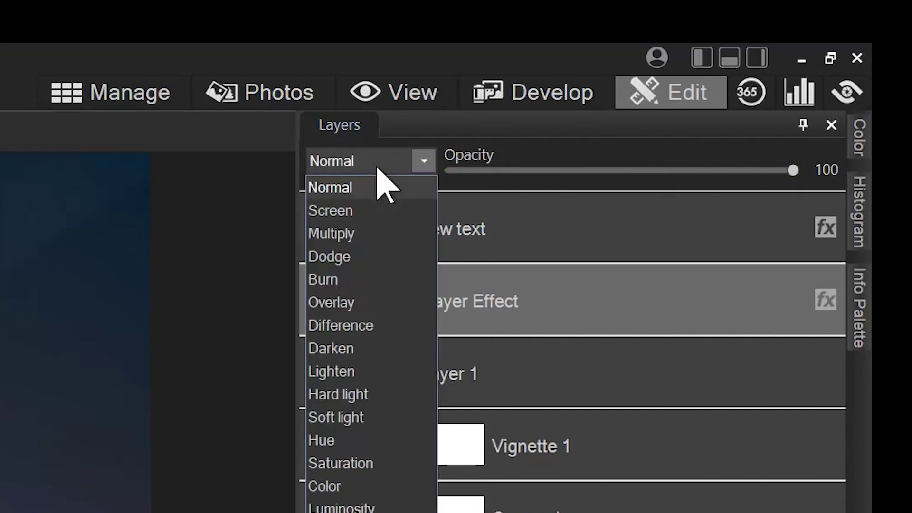
pyautogui.click(384, 162)
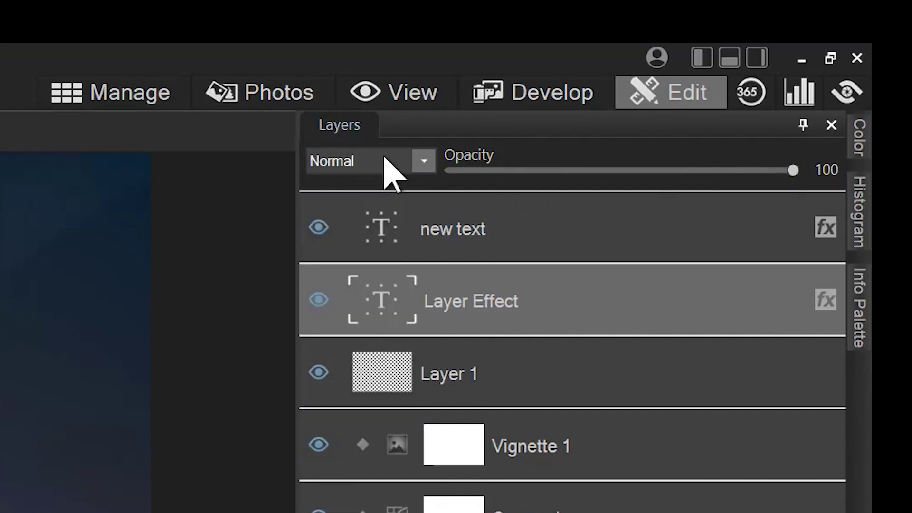